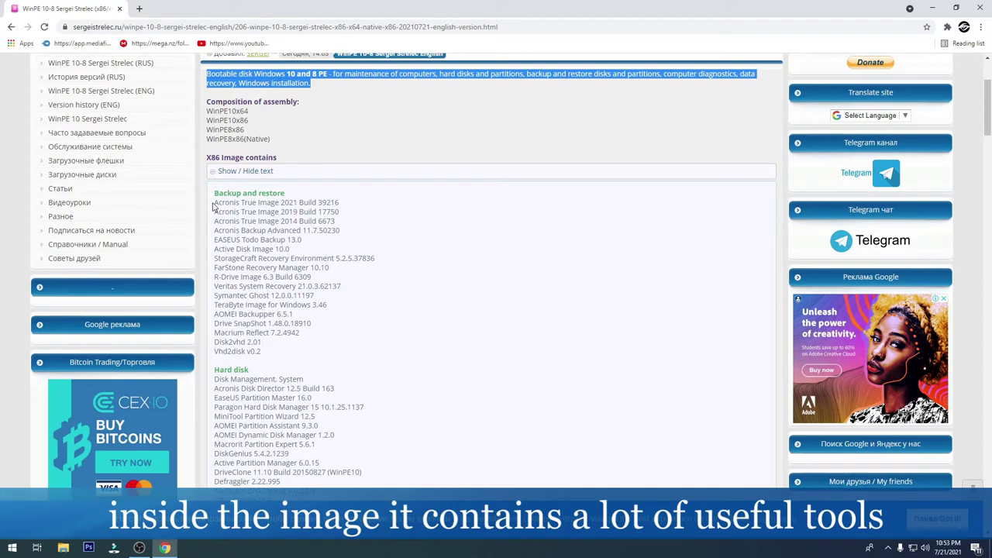
Examine the Backup and restore, Hard disk and Diagnostics program lists of the X86 image
{"action": "left_click_drag", "start_coordinate": [216, 203], "coordinate": [305, 354]}
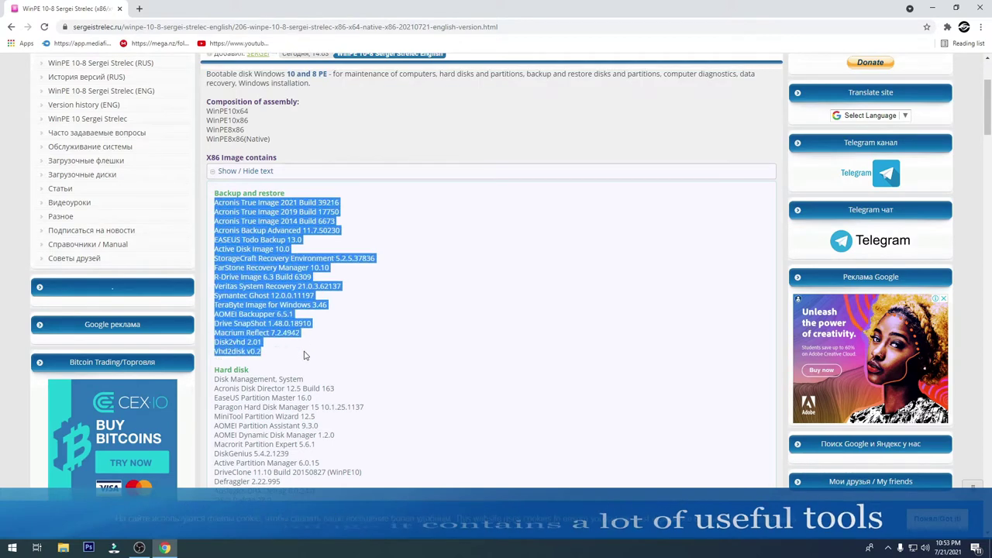
{"action": "scroll", "coordinate": [304, 353], "scroll_direction": "down", "scroll_amount": 1}
{"action": "scroll", "coordinate": [304, 353], "scroll_direction": "down", "scroll_amount": 1}
{"action": "left_click", "coordinate": [216, 225]}
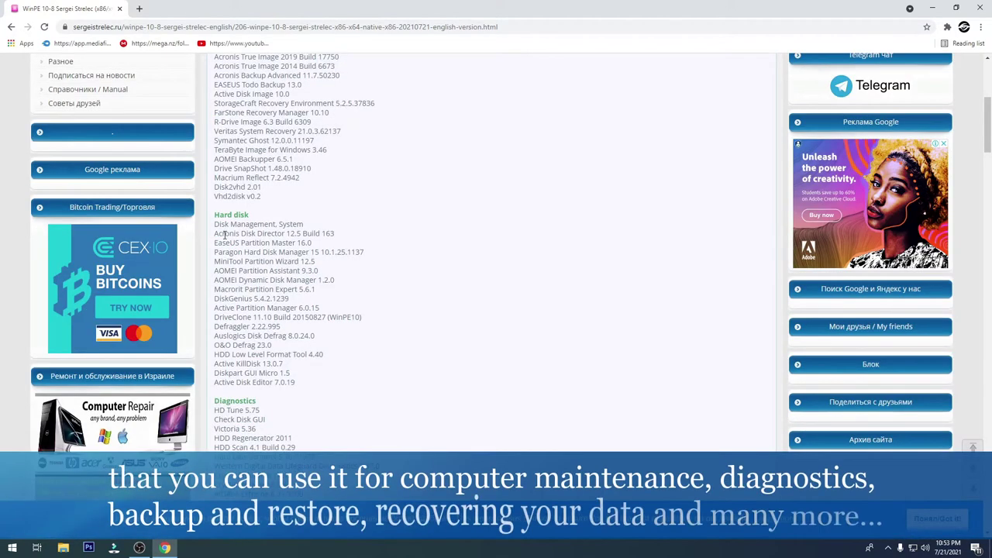
{"action": "left_click_drag", "start_coordinate": [217, 225], "coordinate": [277, 357]}
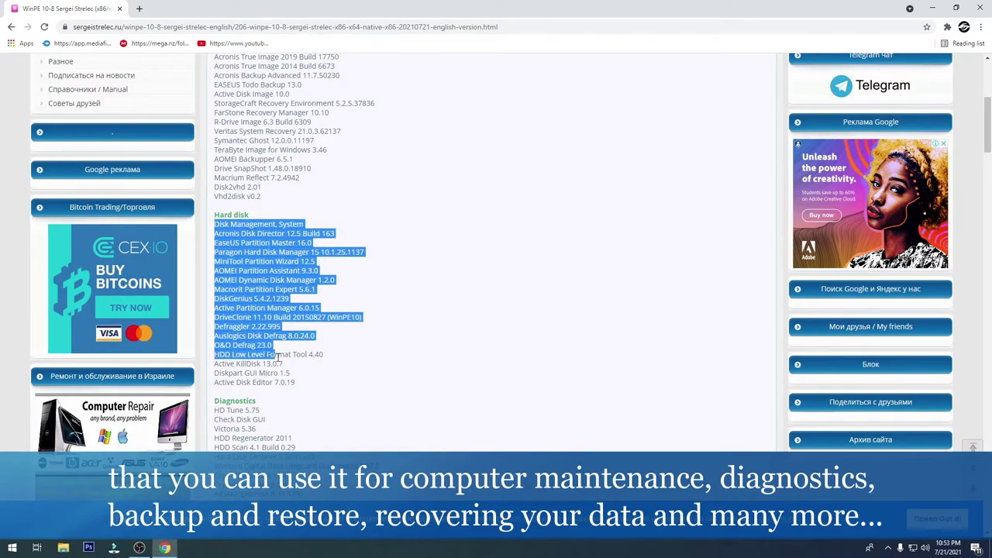
{"action": "left_click", "coordinate": [323, 317]}
{"action": "scroll", "coordinate": [264, 256], "scroll_direction": "down", "scroll_amount": 5}
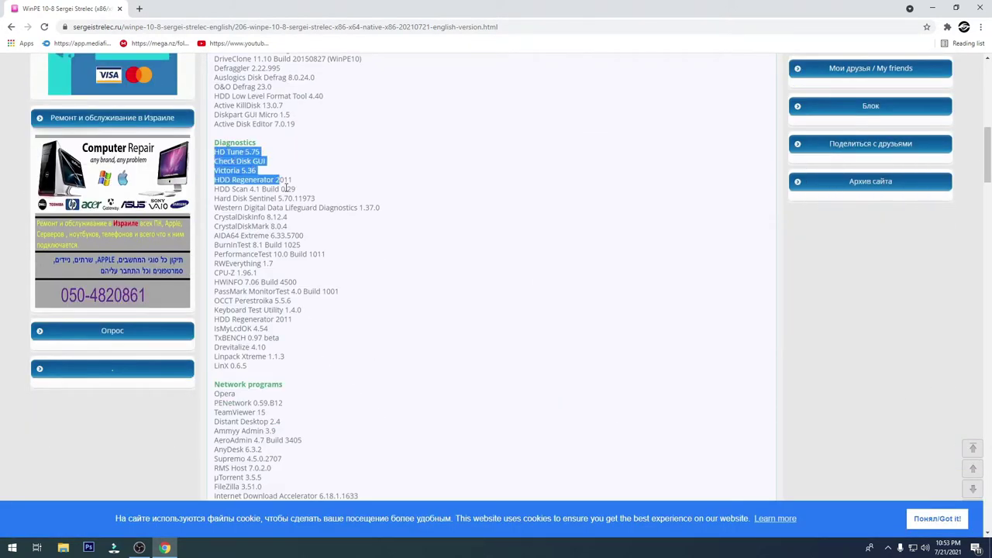
{"action": "left_click_drag", "start_coordinate": [287, 187], "coordinate": [325, 363]}
{"action": "scroll", "coordinate": [323, 323], "scroll_direction": "down", "scroll_amount": 5}
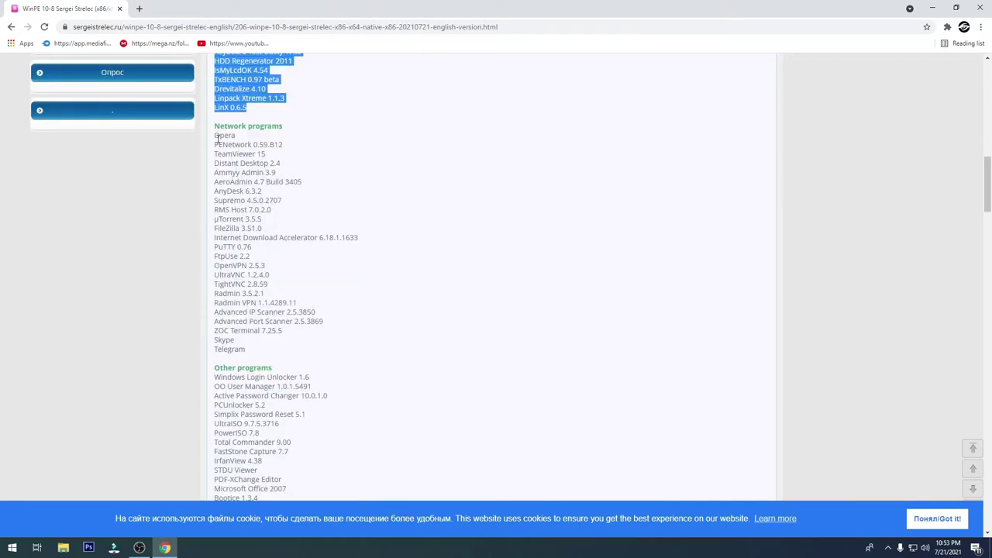
Review the Network programs, Other programs and Data Recovery lists of the X86 image
{"action": "left_click_drag", "start_coordinate": [218, 138], "coordinate": [328, 317]}
{"action": "scroll", "coordinate": [326, 318], "scroll_direction": "down", "scroll_amount": 4}
{"action": "left_click_drag", "start_coordinate": [215, 161], "coordinate": [281, 497]}
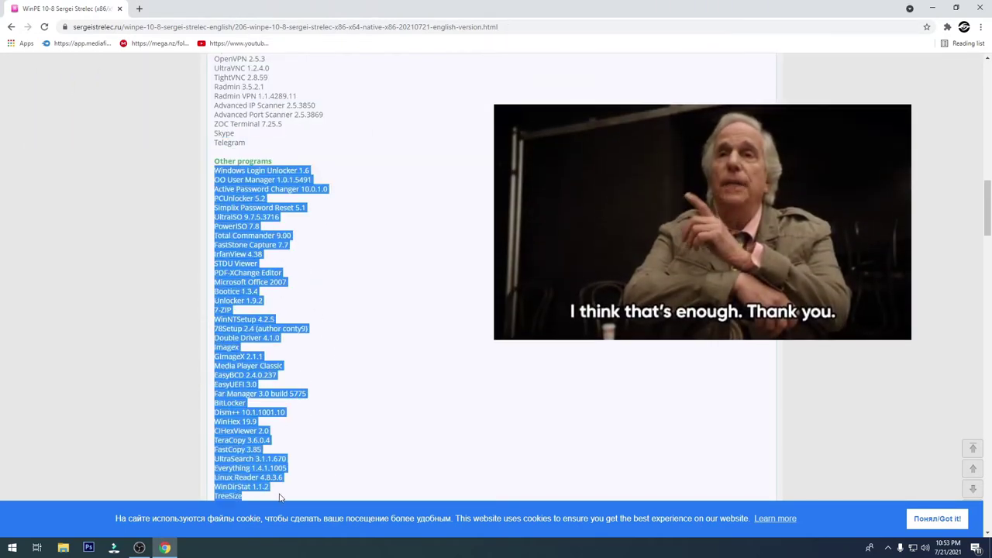
{"action": "scroll", "coordinate": [314, 358], "scroll_direction": "down", "scroll_amount": 5}
{"action": "left_click_drag", "start_coordinate": [216, 221], "coordinate": [274, 337]}
{"action": "left_click", "coordinate": [381, 320]}
{"action": "scroll", "coordinate": [381, 320], "scroll_direction": "down", "scroll_amount": 1}
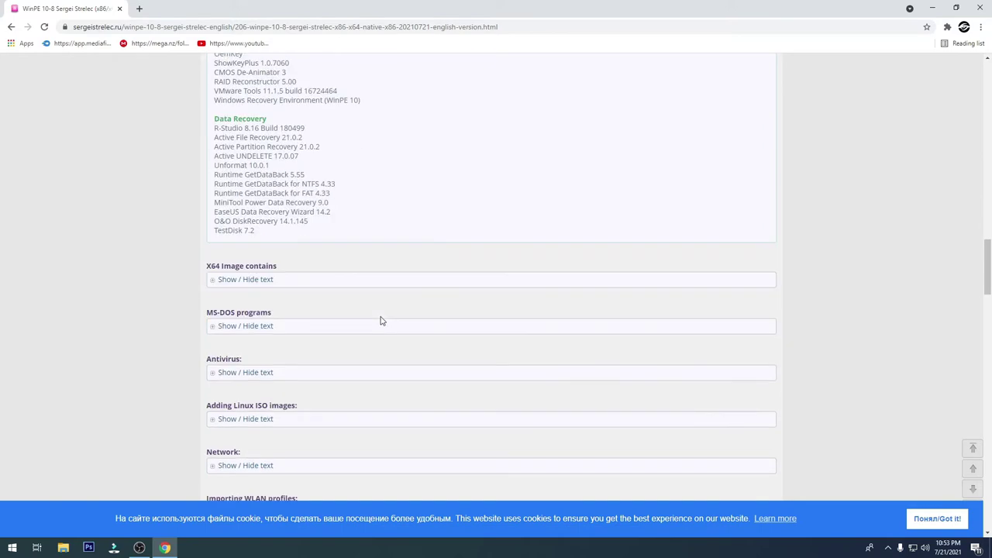
Expand and review the X64 Image contents, MS-DOS programs and Antivirus sections
{"action": "left_click", "coordinate": [256, 279]}
{"action": "scroll", "coordinate": [339, 299], "scroll_direction": "down", "scroll_amount": 3}
{"action": "scroll", "coordinate": [325, 299], "scroll_direction": "down", "scroll_amount": 15}
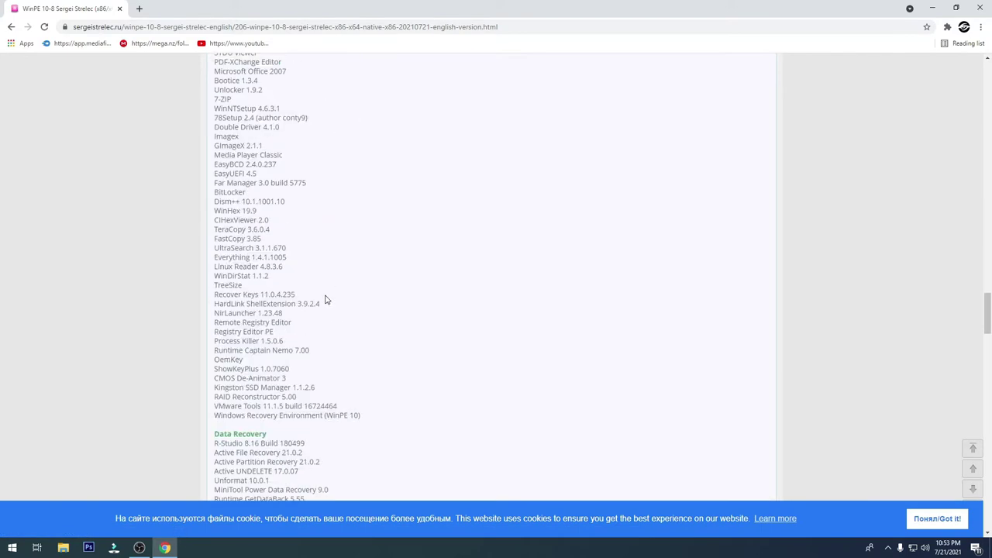
{"action": "left_click", "coordinate": [248, 230]}
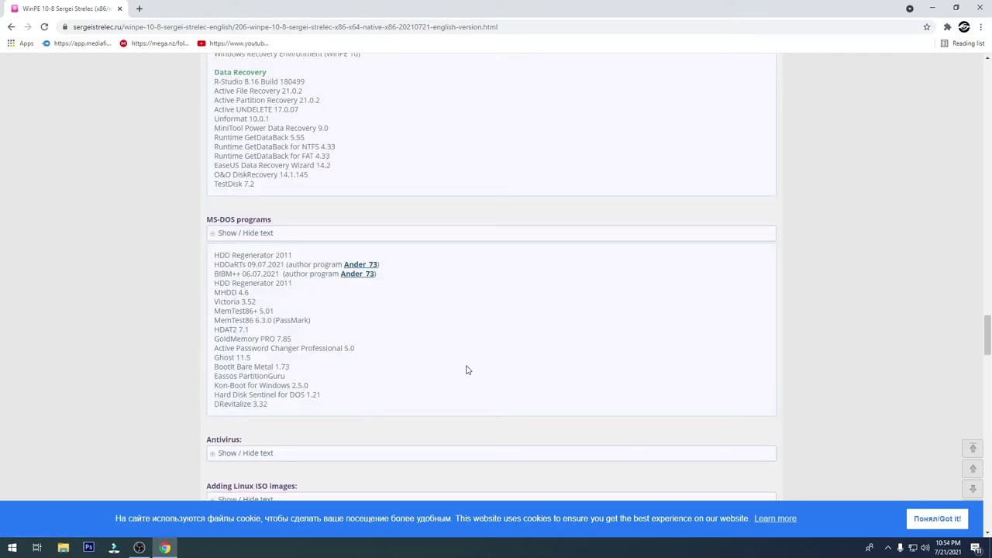
{"action": "scroll", "coordinate": [468, 370], "scroll_direction": "down", "scroll_amount": 3}
{"action": "left_click", "coordinate": [299, 247]}
{"action": "scroll", "coordinate": [500, 306], "scroll_direction": "down", "scroll_amount": 3}
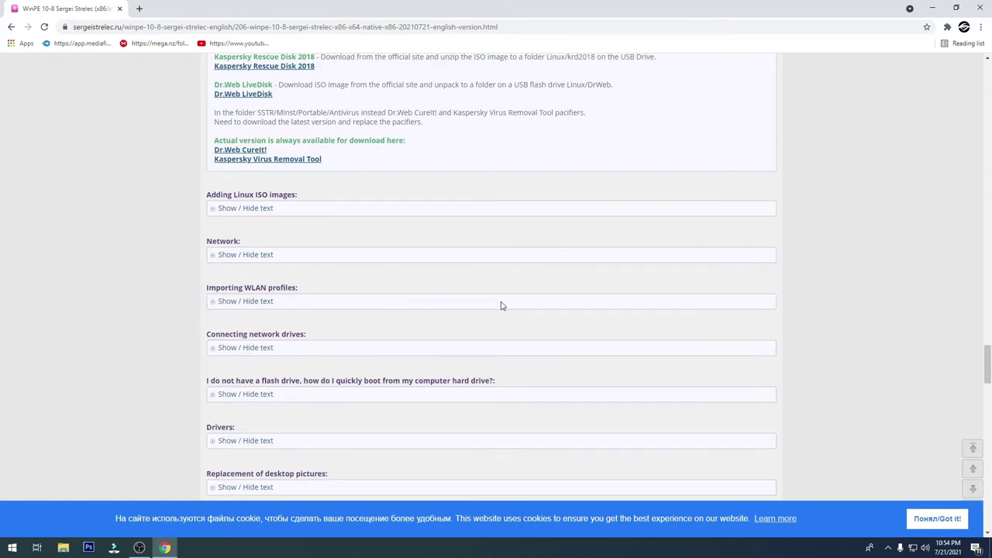
Review the WinPE system requirements, download links and archive password on the page
{"action": "scroll", "coordinate": [587, 348], "scroll_direction": "down", "scroll_amount": 10}
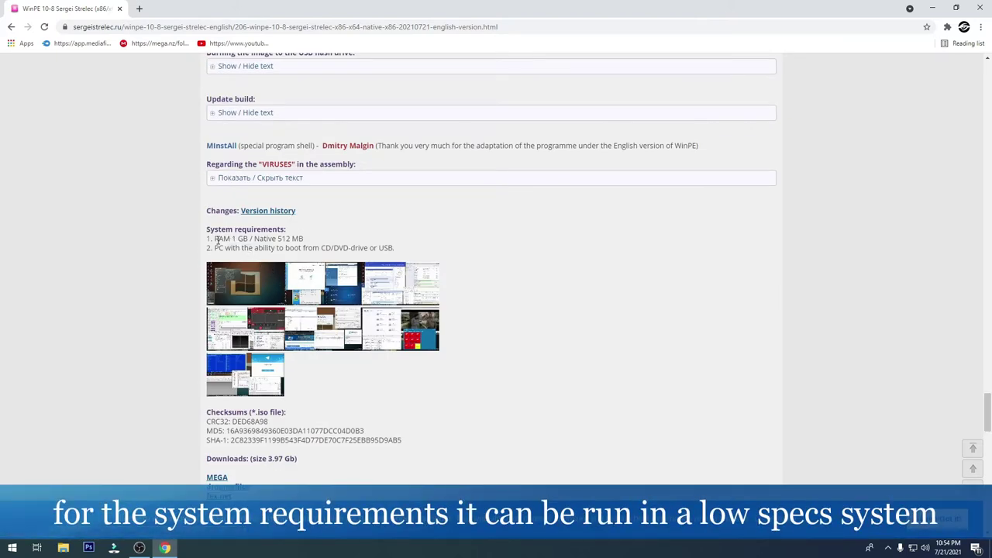
{"action": "left_click_drag", "start_coordinate": [208, 226], "coordinate": [395, 249]}
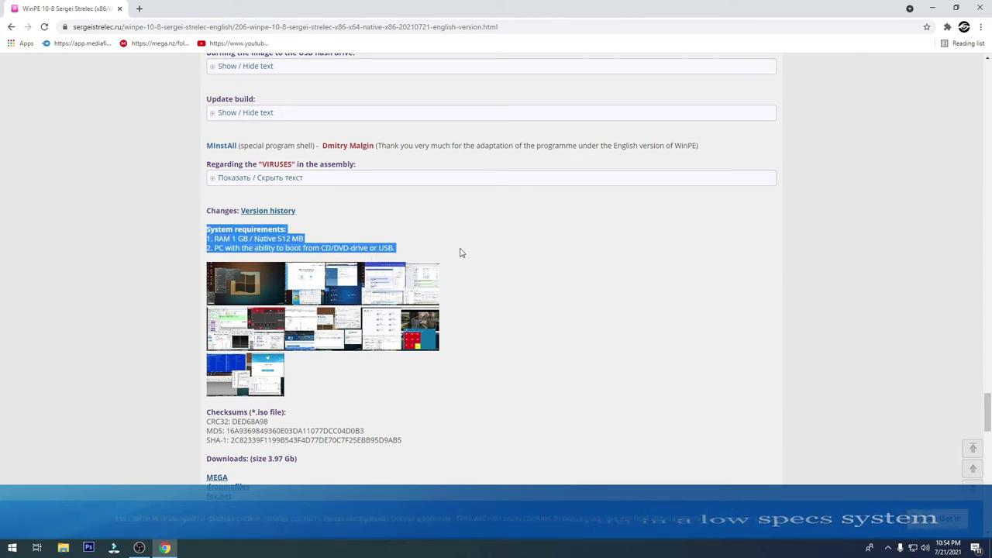
{"action": "left_click", "coordinate": [323, 247]}
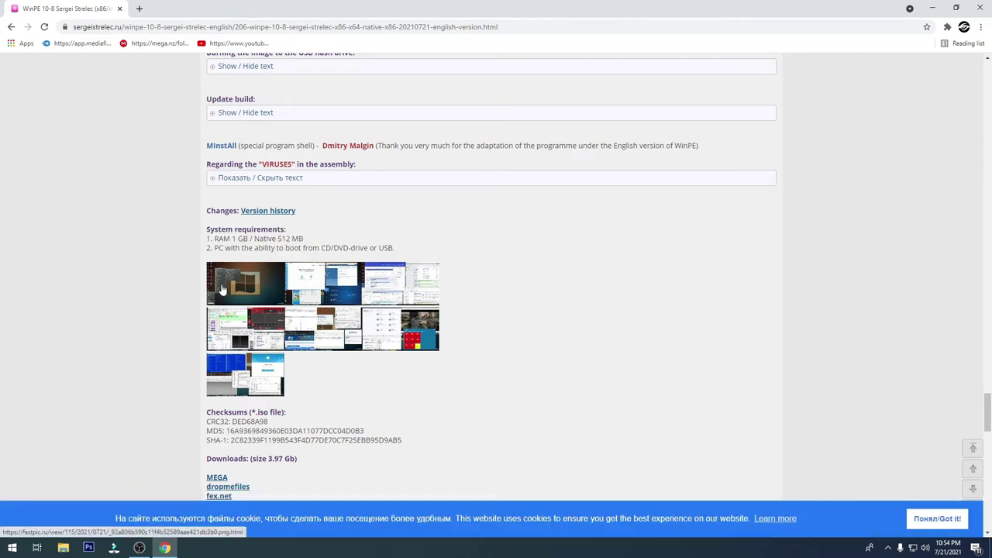
{"action": "scroll", "coordinate": [221, 289], "scroll_direction": "down", "scroll_amount": 2}
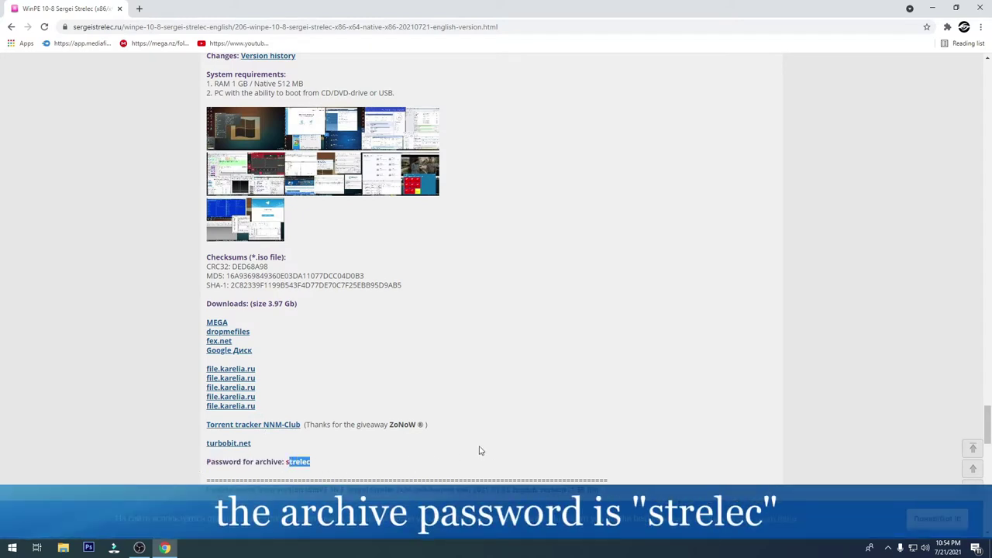
{"action": "scroll", "coordinate": [499, 443], "scroll_direction": "down", "scroll_amount": 3}
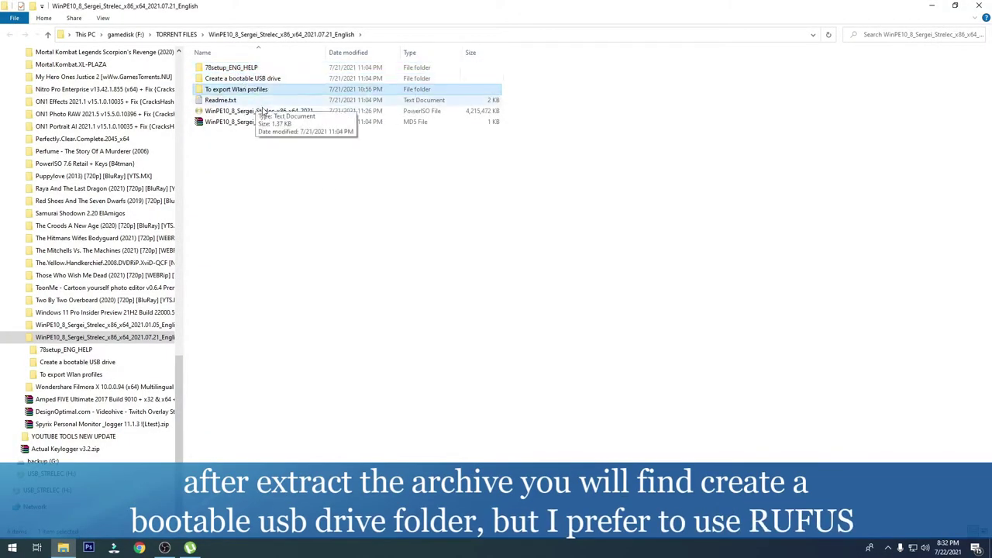
Show the extracted WinPE ISO's full file name in the folder and launch Rufus
{"action": "left_click", "coordinate": [278, 112]}
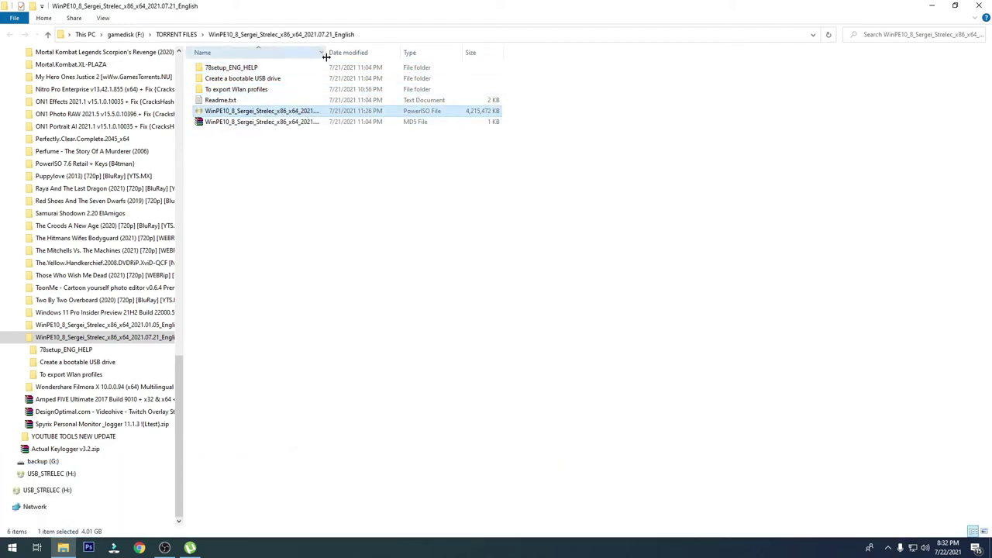
{"action": "double_click", "coordinate": [335, 53]}
{"action": "left_click", "coordinate": [12, 548]}
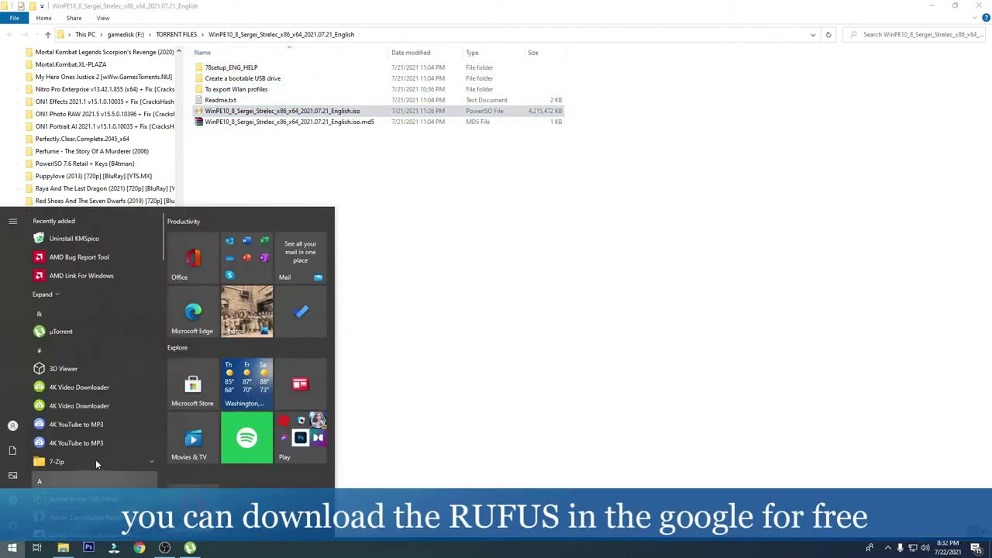
{"action": "type", "text": "rufus"}
{"action": "key", "text": "Return"}
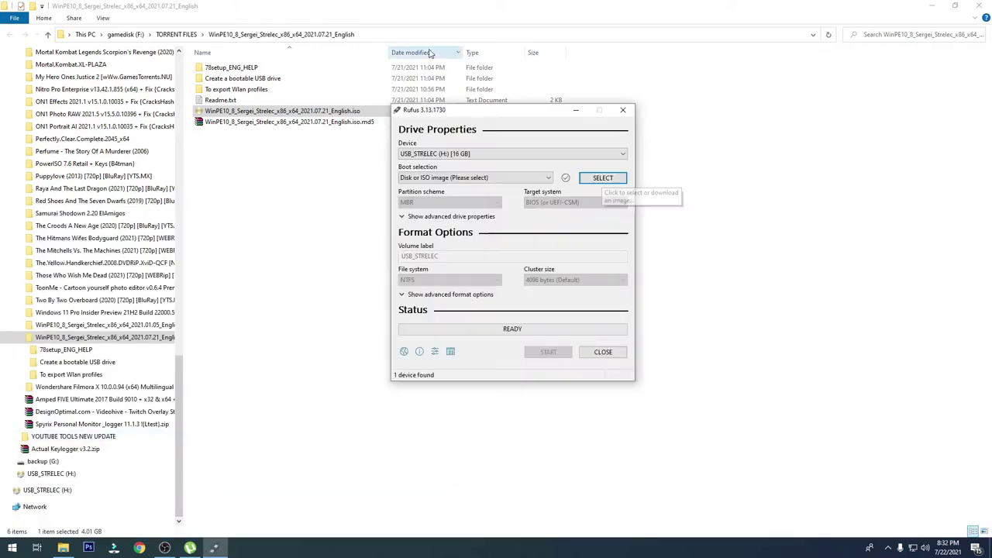
Load WinPE10_8_Sergei_Strelec_x86_x64_2021.07.21_English.iso as the boot image and set the partition scheme to MBR
{"action": "left_click", "coordinate": [602, 178]}
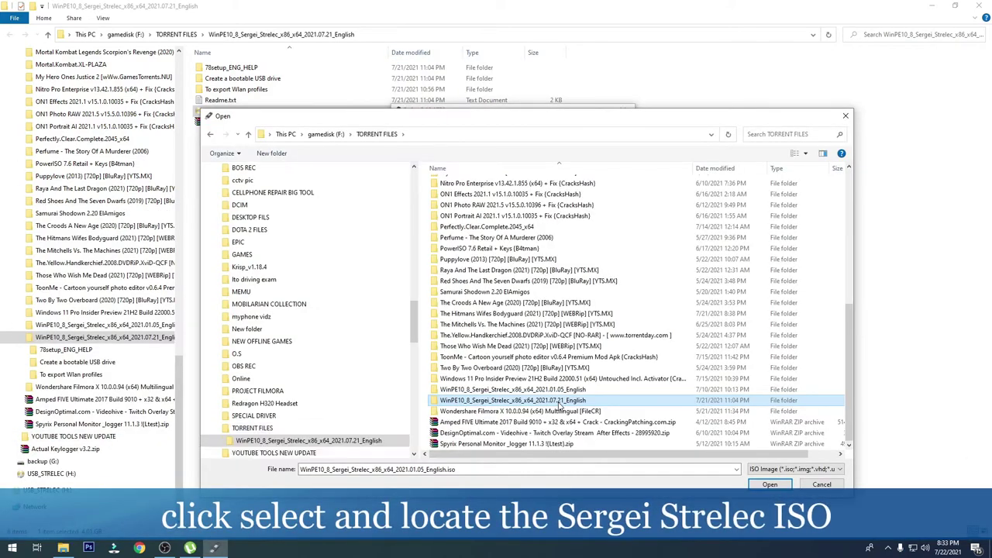
{"action": "double_click", "coordinate": [508, 216]}
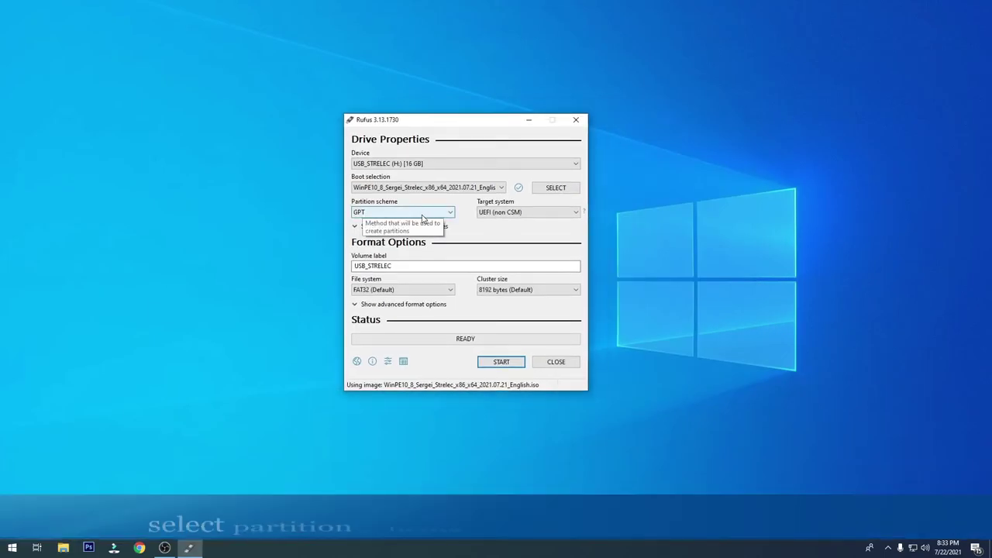
{"action": "left_click", "coordinate": [419, 213]}
{"action": "left_click", "coordinate": [402, 227]}
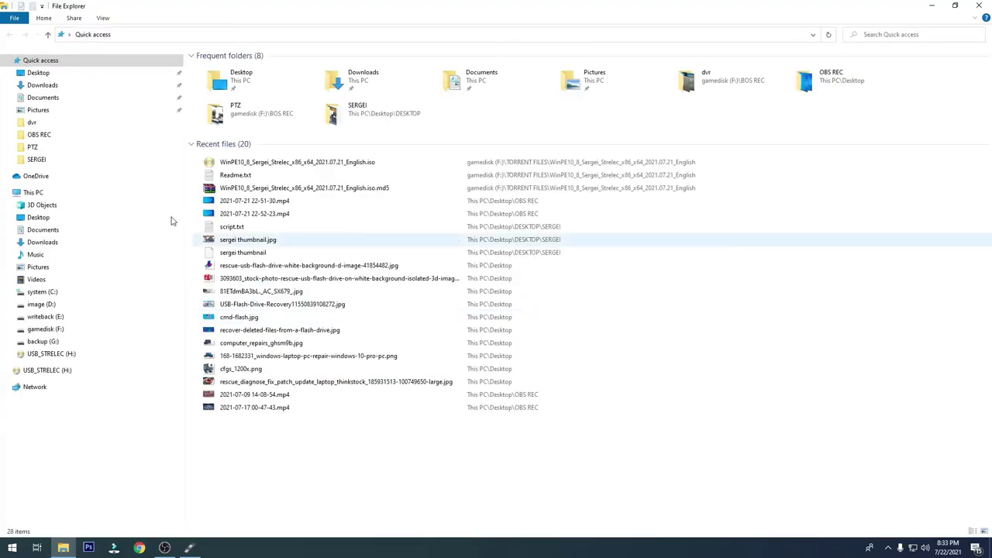
Check the USB_STRELEC (H:) drive's free space in This PC and close File Explorer
{"action": "left_click", "coordinate": [35, 192]}
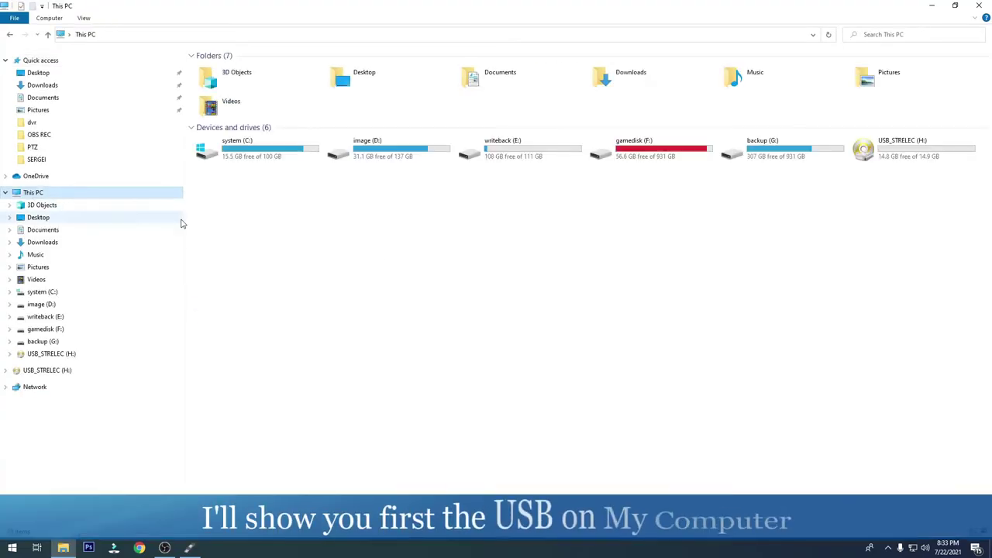
{"action": "left_click", "coordinate": [899, 151]}
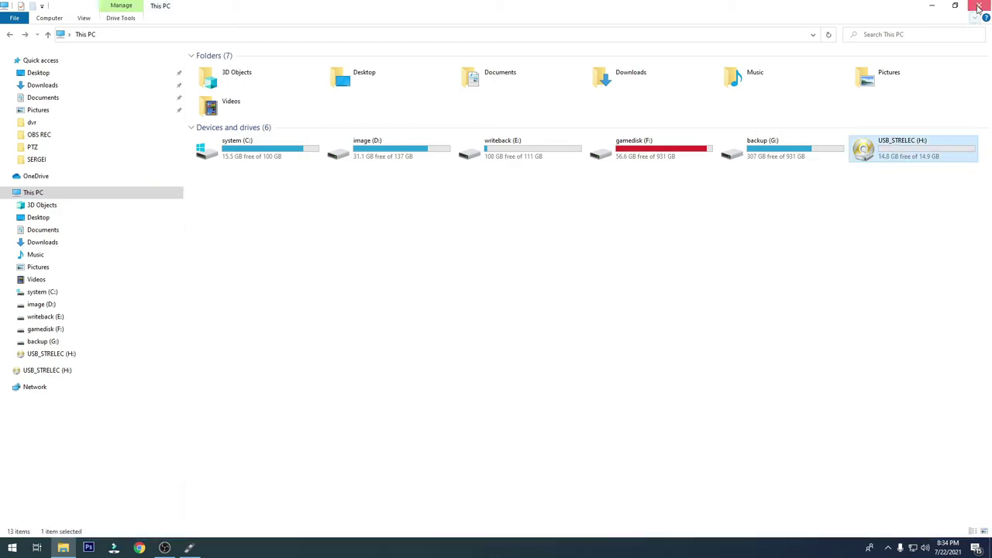
{"action": "left_click", "coordinate": [979, 6]}
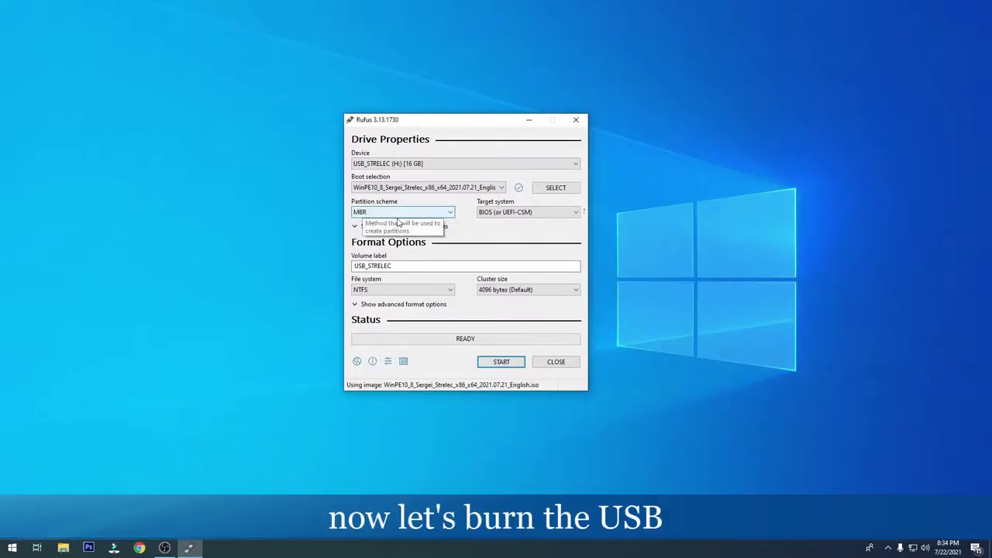
Write the WinPE image to the USB_STRELEC drive, accepting the erase of its data, and close Rufus when finished
{"action": "left_click", "coordinate": [508, 364]}
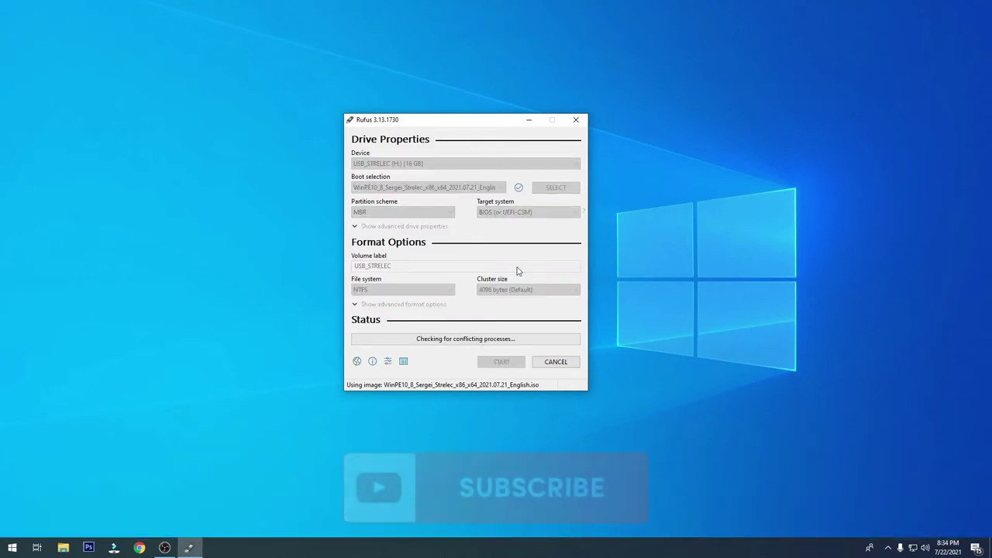
{"action": "left_click", "coordinate": [535, 325]}
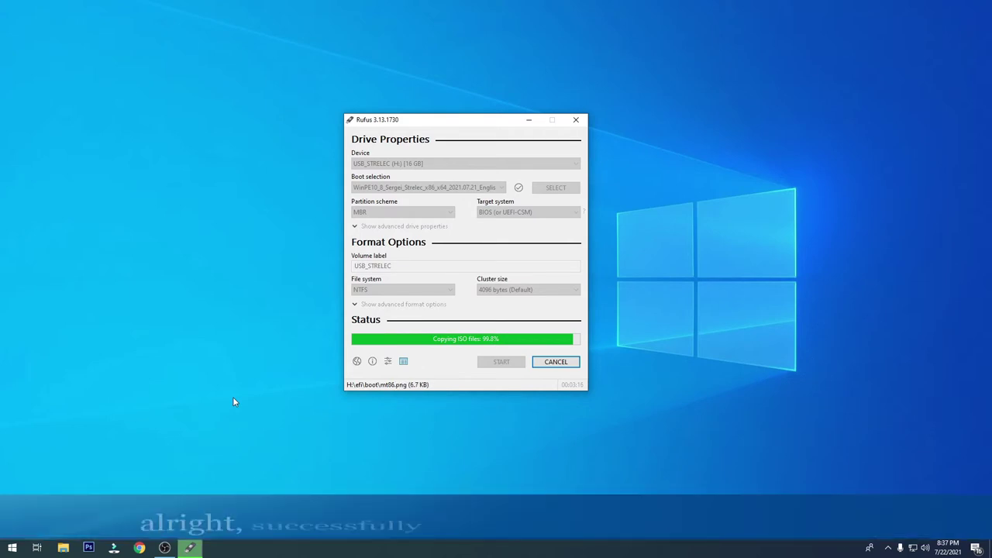
{"action": "left_click", "coordinate": [556, 361]}
Open the USB_STRELEC (H:) drive in File Explorer and inspect the files written to it
{"action": "key", "text": "super+e"}
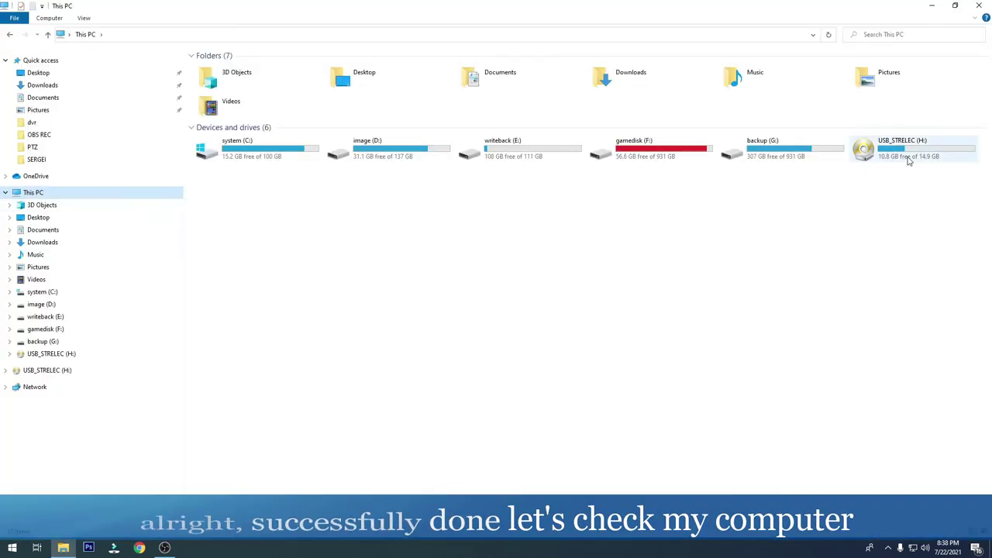
{"action": "double_click", "coordinate": [885, 150]}
{"action": "left_click_drag", "start_coordinate": [332, 259], "coordinate": [215, 86]}
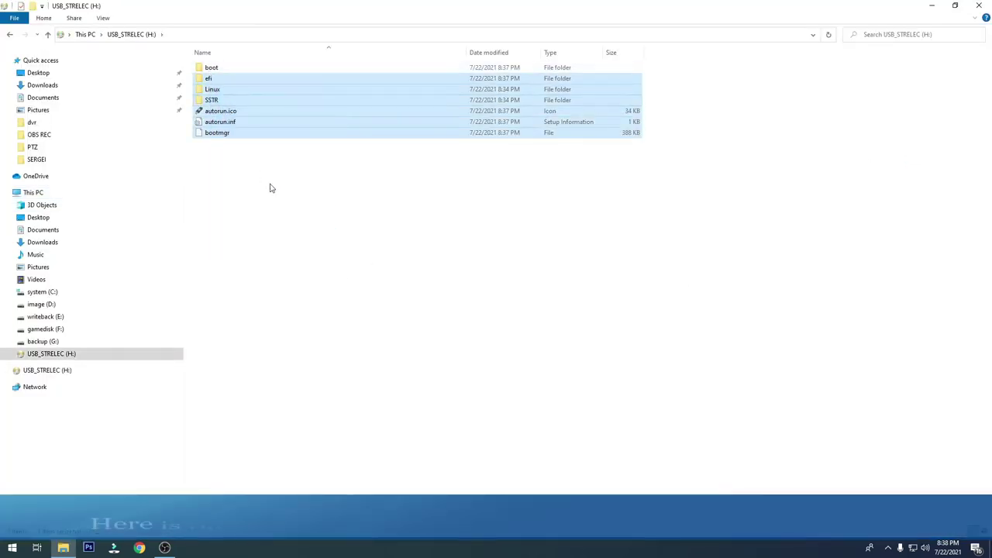
{"action": "left_click", "coordinate": [281, 198]}
Archive autorun.ico, autorun.inf and bootmgr into autorun.rar in RAR format on the USB drive
{"action": "left_click_drag", "start_coordinate": [253, 191], "coordinate": [212, 116]}
{"action": "right_click", "coordinate": [225, 122]}
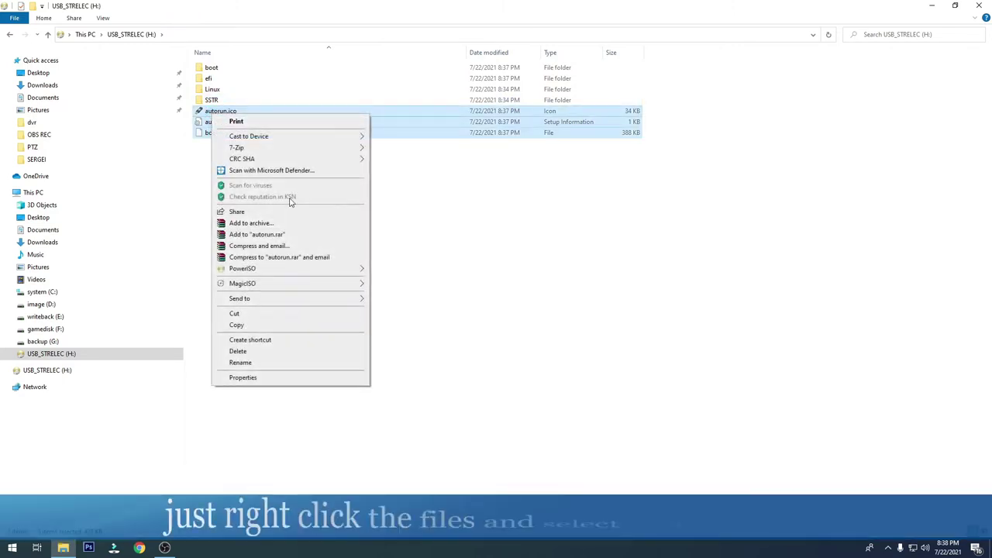
{"action": "left_click", "coordinate": [271, 223]}
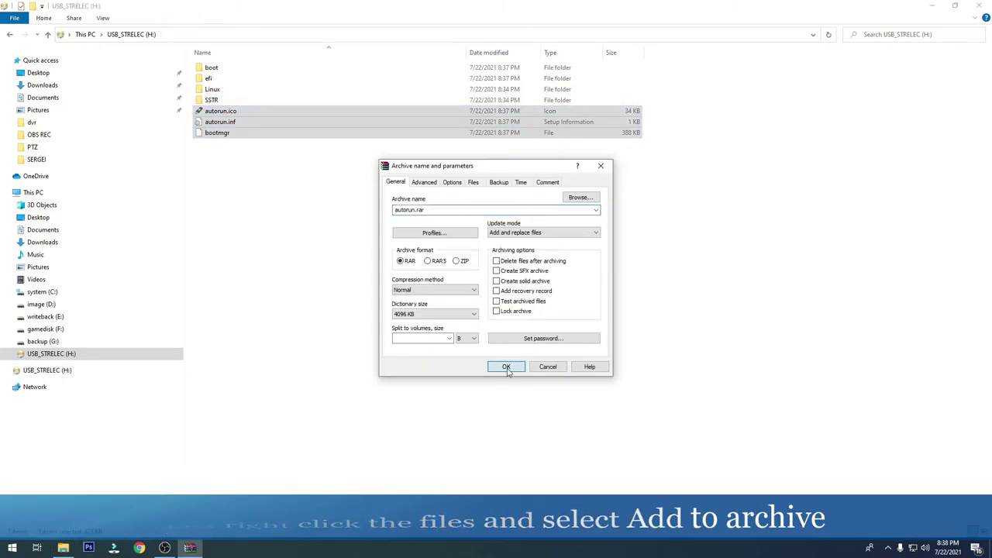
{"action": "left_click", "coordinate": [506, 366]}
Permanently delete autorun.inf from the USB drive
{"action": "left_click", "coordinate": [237, 124]}
{"action": "key", "text": "Delete"}
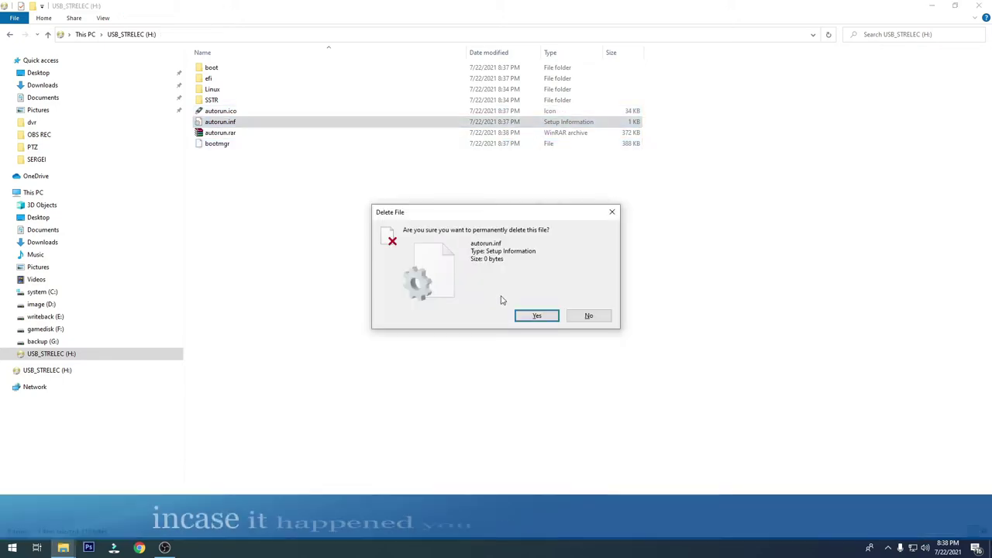
{"action": "left_click", "coordinate": [518, 312]}
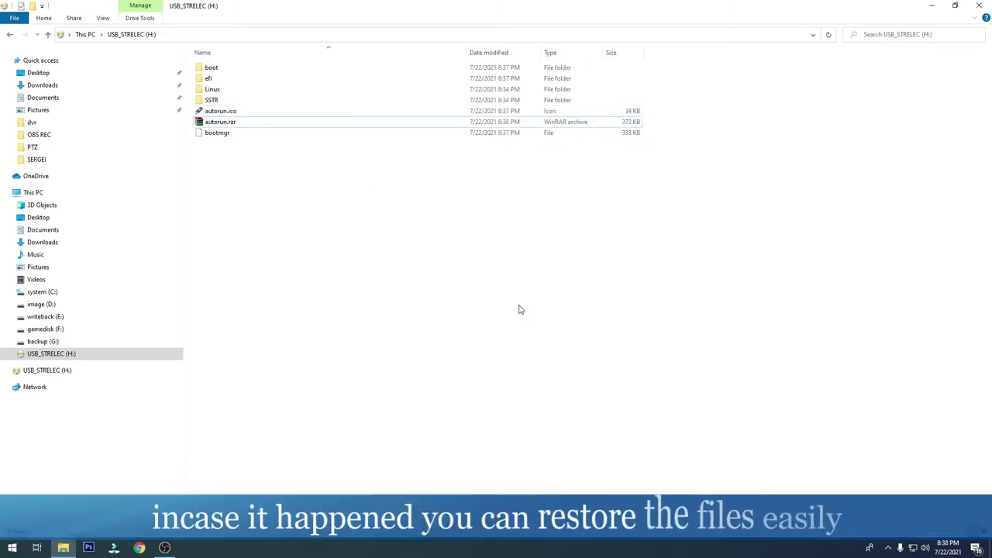
Extract autorun.rar into the USB drive's root, replacing all existing files
{"action": "right_click", "coordinate": [225, 123]}
{"action": "left_click", "coordinate": [246, 164]}
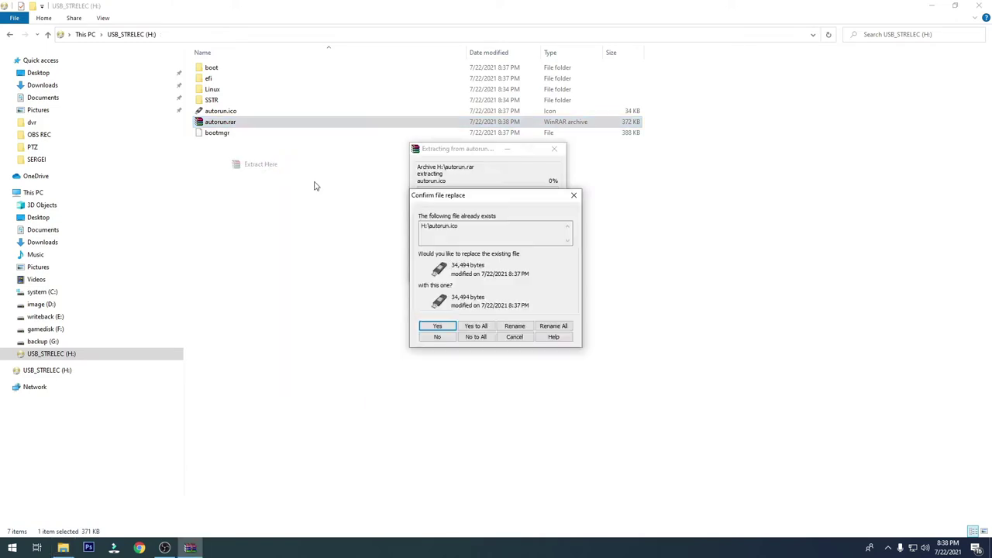
{"action": "left_click", "coordinate": [484, 327]}
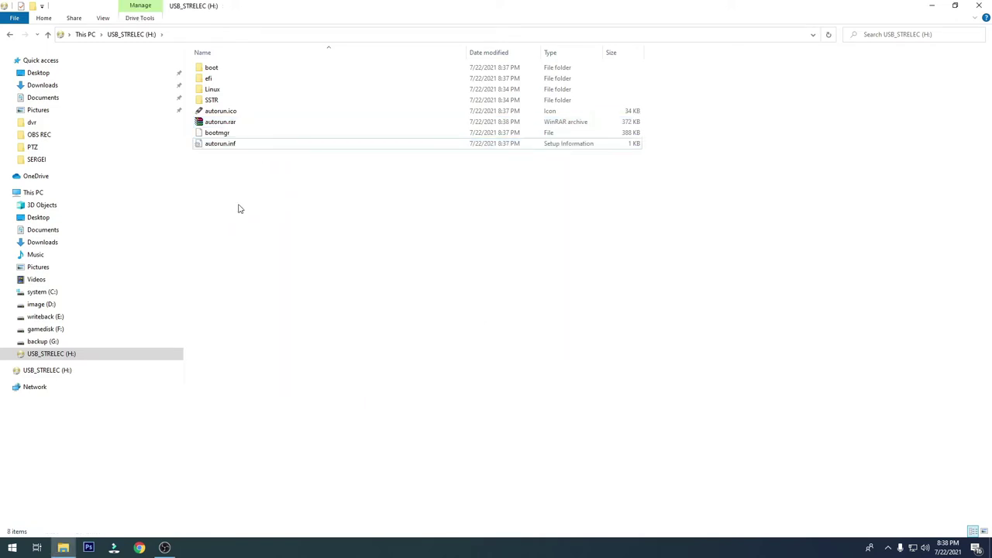
Create a folder named FILES in the USB drive's root, open it and return to the root
{"action": "left_click", "coordinate": [33, 6]}
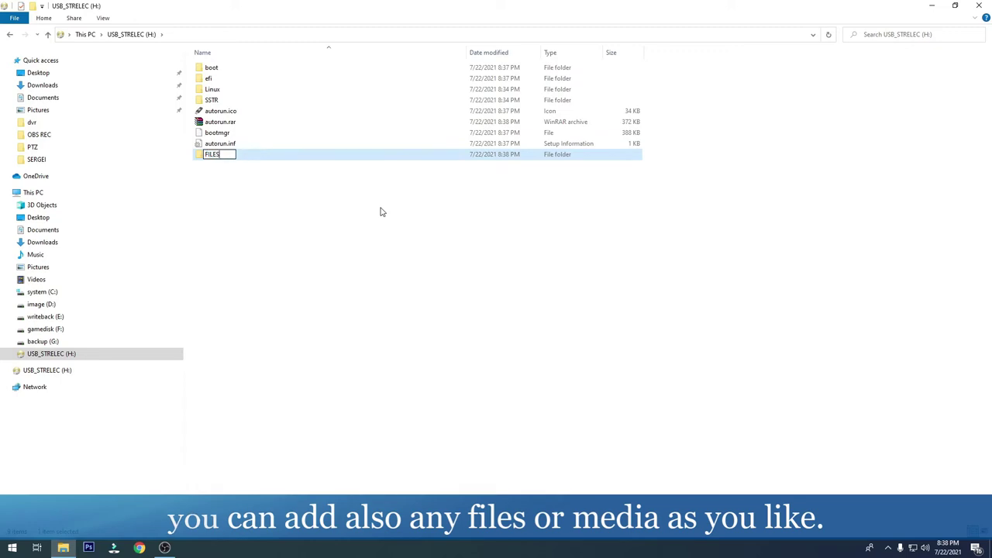
{"action": "key", "text": "Return"}
{"action": "key", "text": "Return"}
{"action": "right_click", "coordinate": [380, 211]}
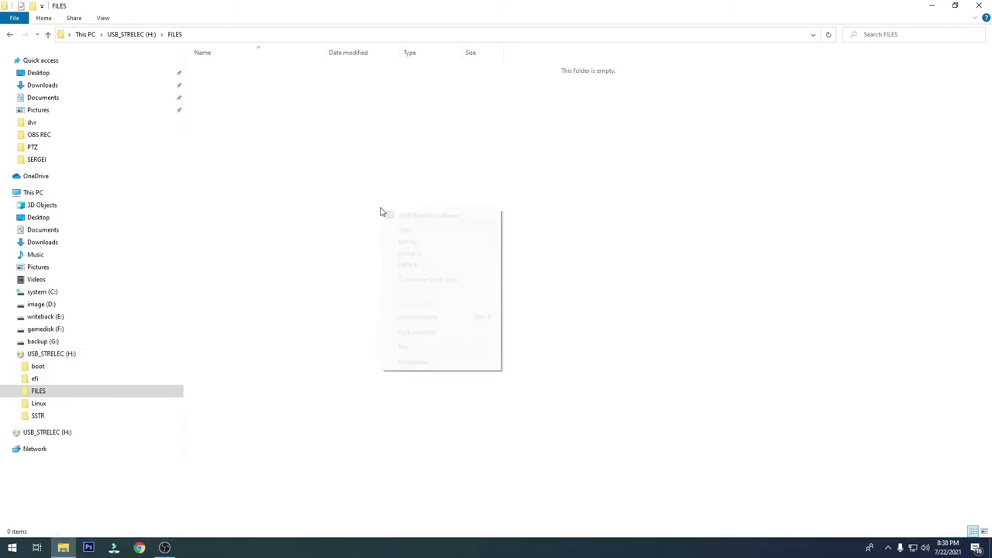
{"action": "left_click", "coordinate": [317, 162]}
{"action": "key", "text": "alt+Left"}
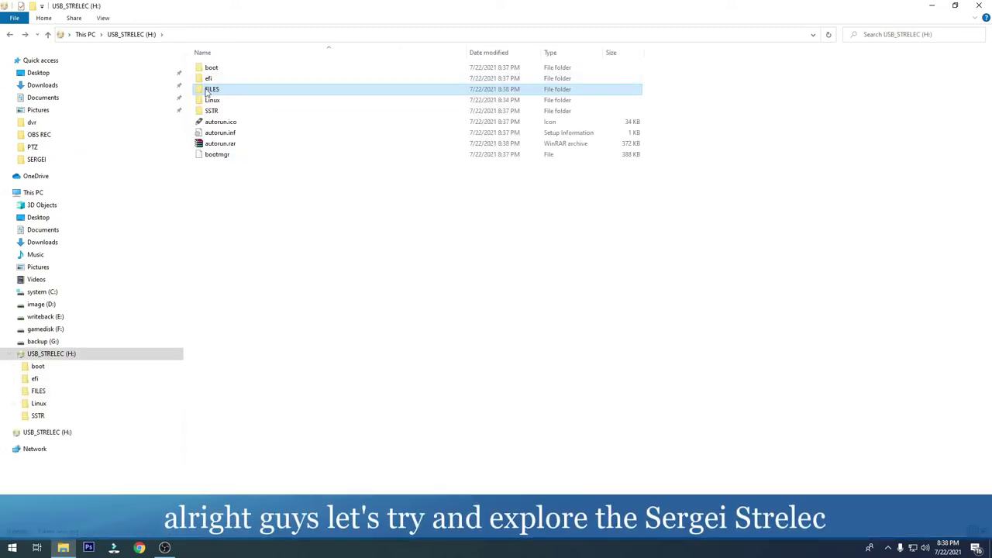
{"action": "left_click", "coordinate": [535, 299]}
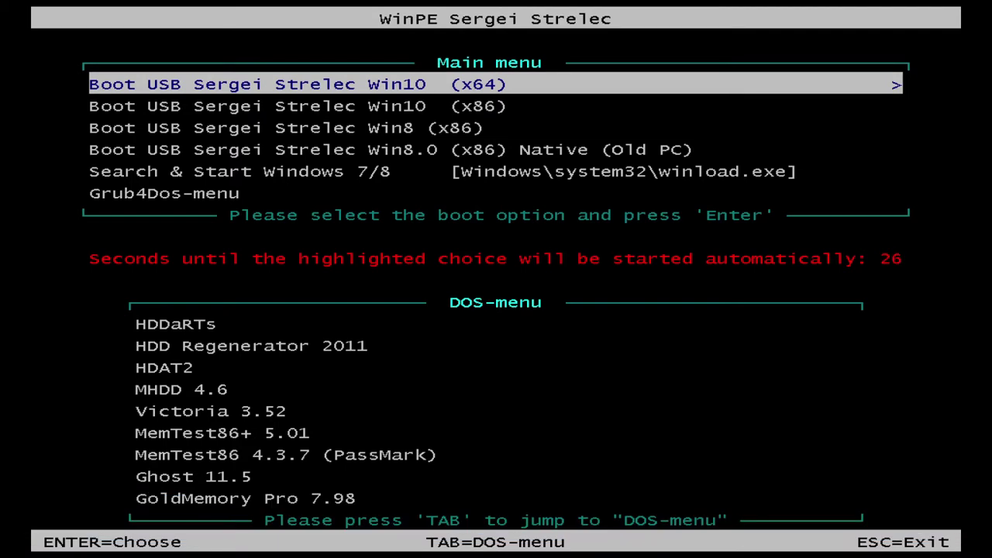
Look through the boot options in the main menu and the tools in the DOS-menu
{"action": "key", "text": "Down"}
{"action": "key", "text": "Down"}
{"action": "key", "text": "Down"}
{"action": "key", "text": "Down"}
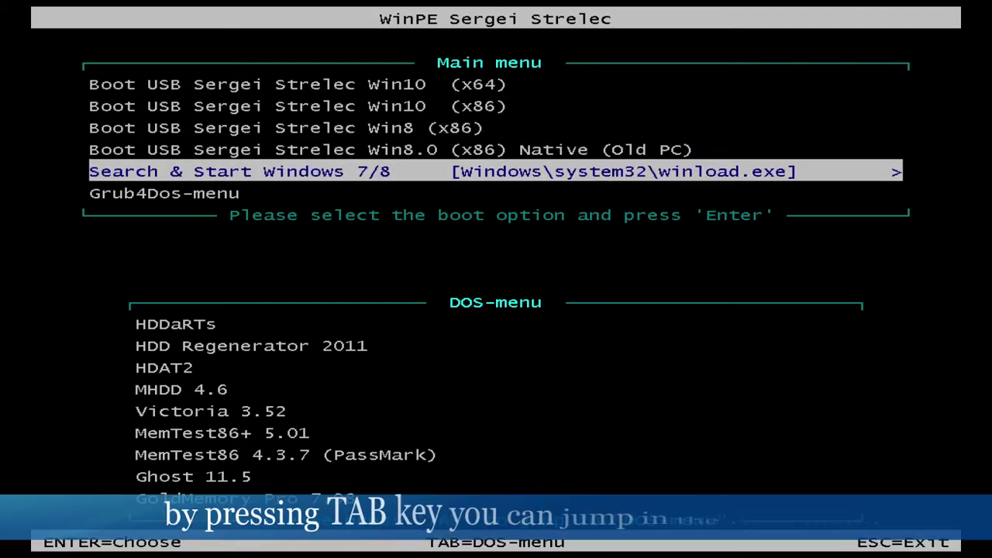
{"action": "key", "text": "Down"}
{"action": "key", "text": "Down"}
{"action": "key", "text": "Tab"}
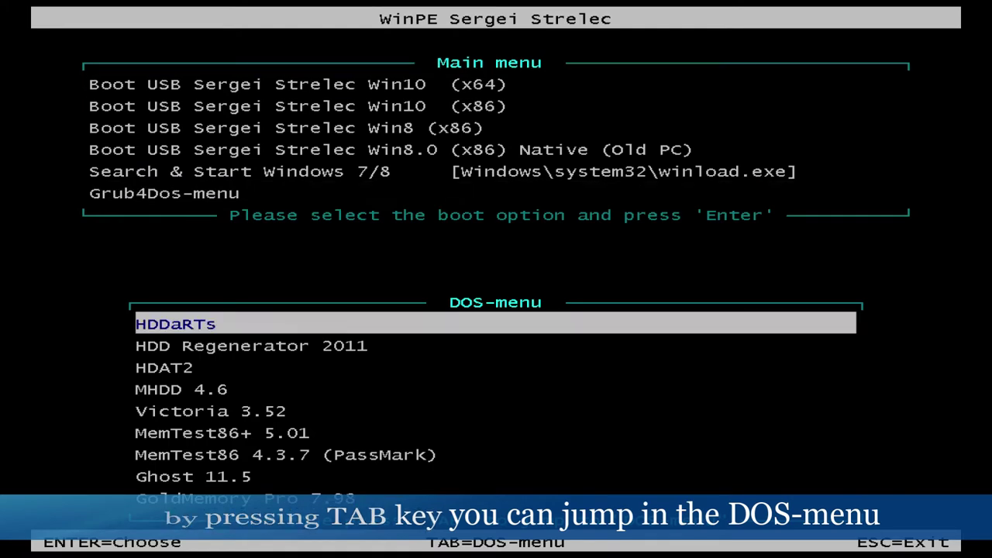
{"action": "key", "text": "Down"}
{"action": "key", "text": "Down"}
{"action": "key", "text": "Down"}
{"action": "key", "text": "Down"}
{"action": "key", "text": "Down"}
{"action": "key", "text": "Down"}
{"action": "key", "text": "Down"}
{"action": "key", "text": "Down"}
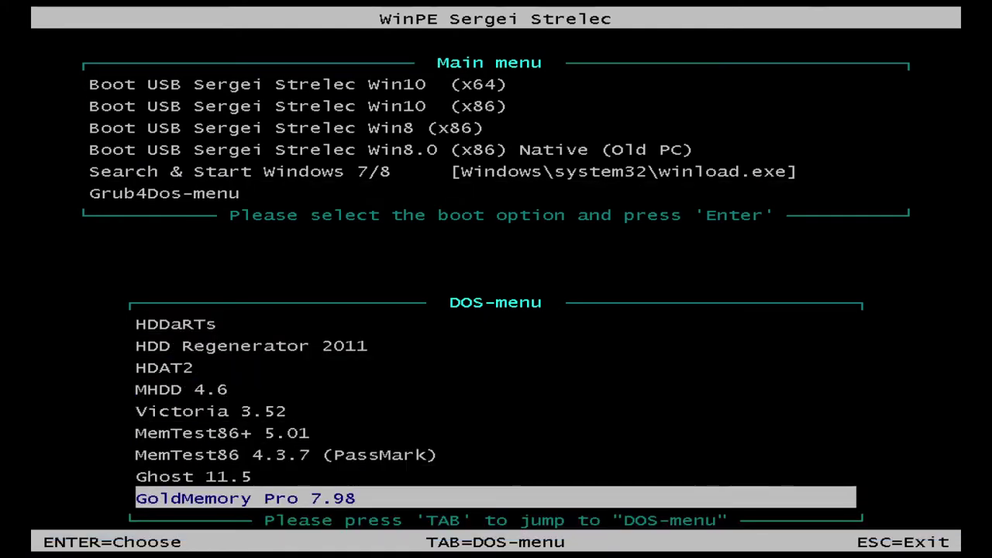
{"action": "key", "text": "Up"}
{"action": "key", "text": "Up"}
{"action": "key", "text": "Up"}
{"action": "key", "text": "Up"}
{"action": "key", "text": "Up"}
Boot the USB Sergei Strelec Win10 (x64) environment from the main menu
{"action": "key", "text": "Tab"}
{"action": "key", "text": "Down"}
{"action": "key", "text": "Down"}
{"action": "key", "text": "Down"}
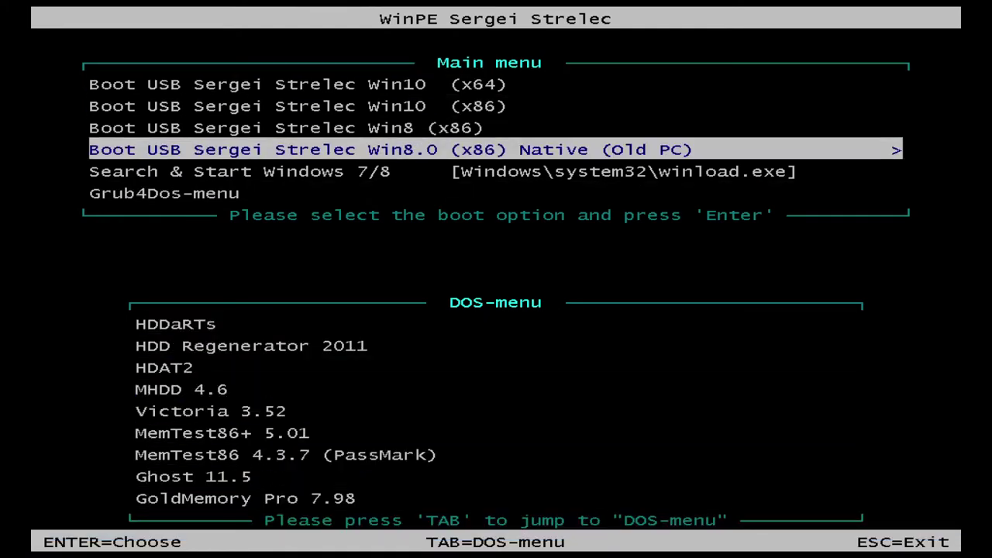
{"action": "key", "text": "Up"}
{"action": "key", "text": "Up"}
{"action": "key", "text": "Up"}
{"action": "key", "text": "Return"}
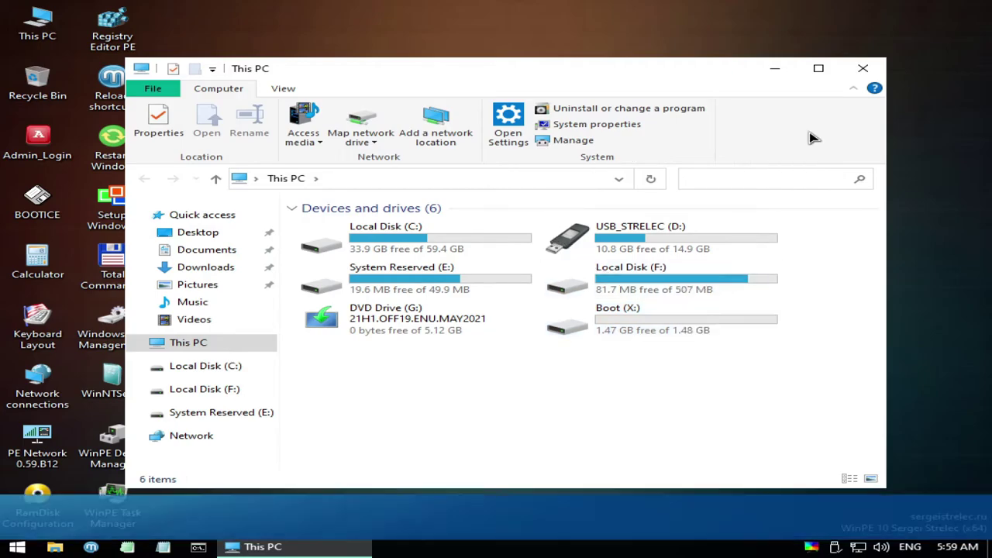
Close the This PC window and review the available screen resolutions without changing the current one
{"action": "left_click", "coordinate": [866, 67]}
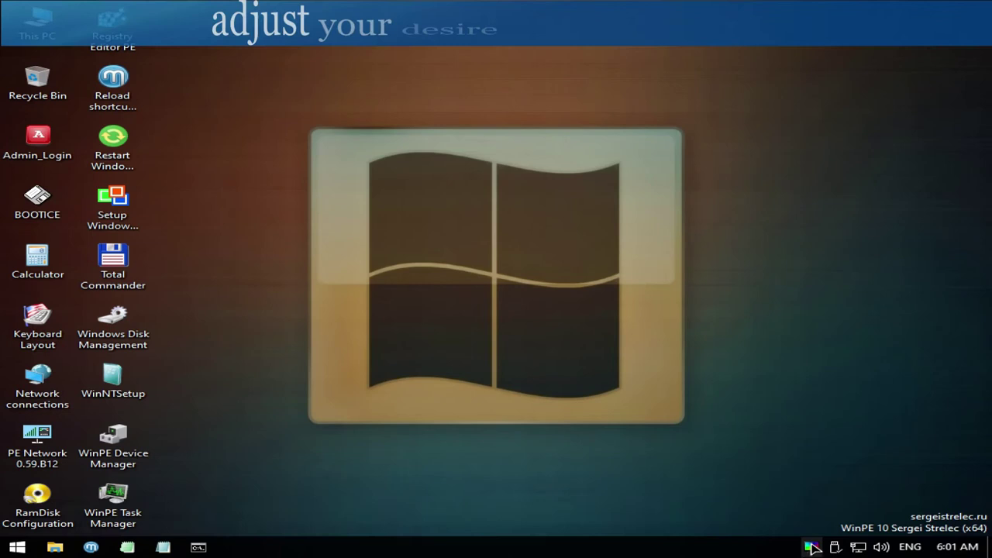
{"action": "left_click", "coordinate": [811, 546]}
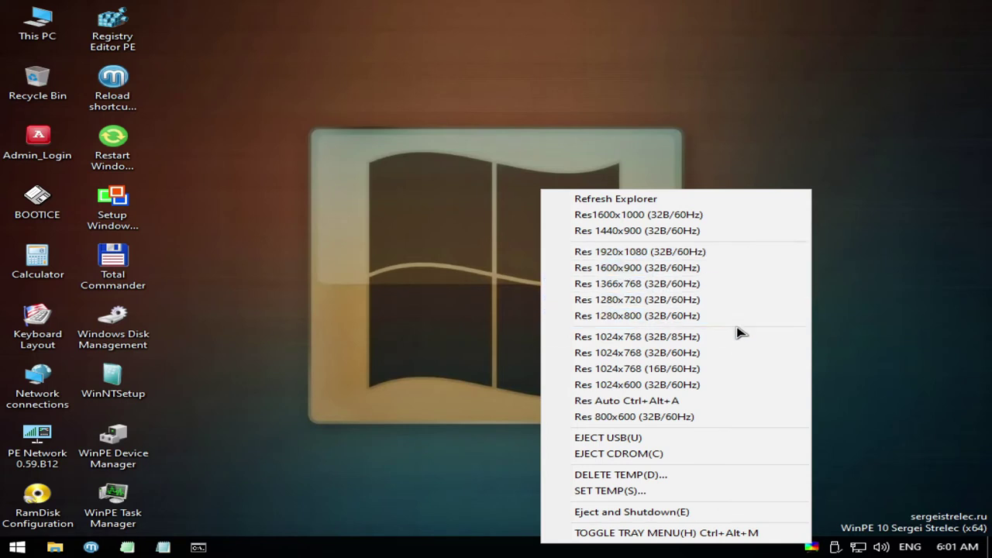
{"action": "left_click", "coordinate": [892, 408]}
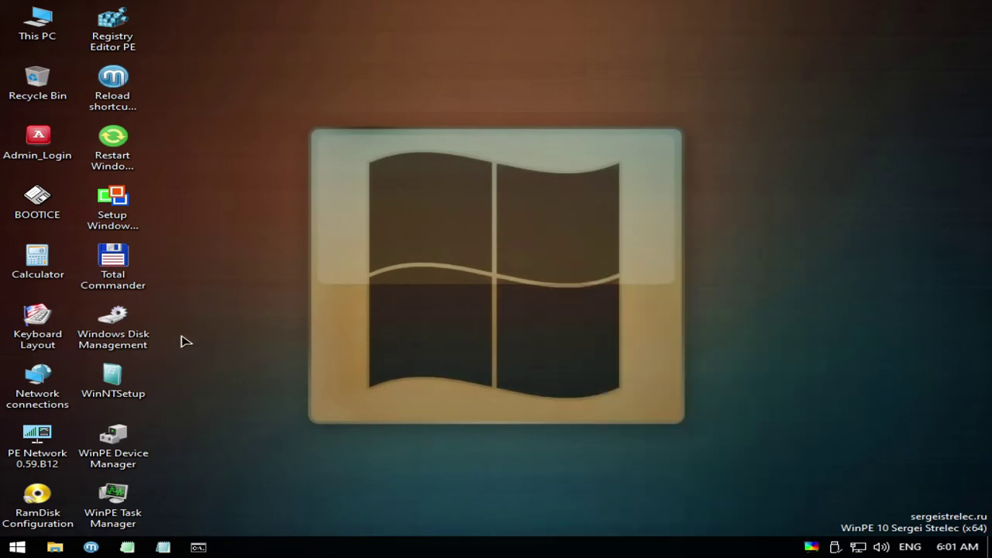
Examine the tools in the Programs WinPE categories, from BACKUP AND RESTORE through Antivirus
{"action": "left_click", "coordinate": [17, 547]}
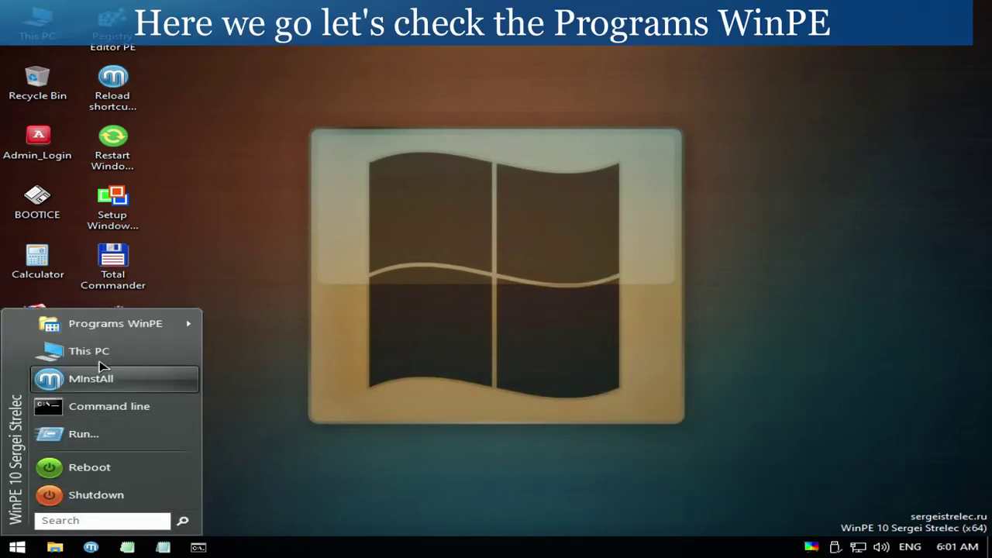
{"action": "mouse_move", "coordinate": [101, 325]}
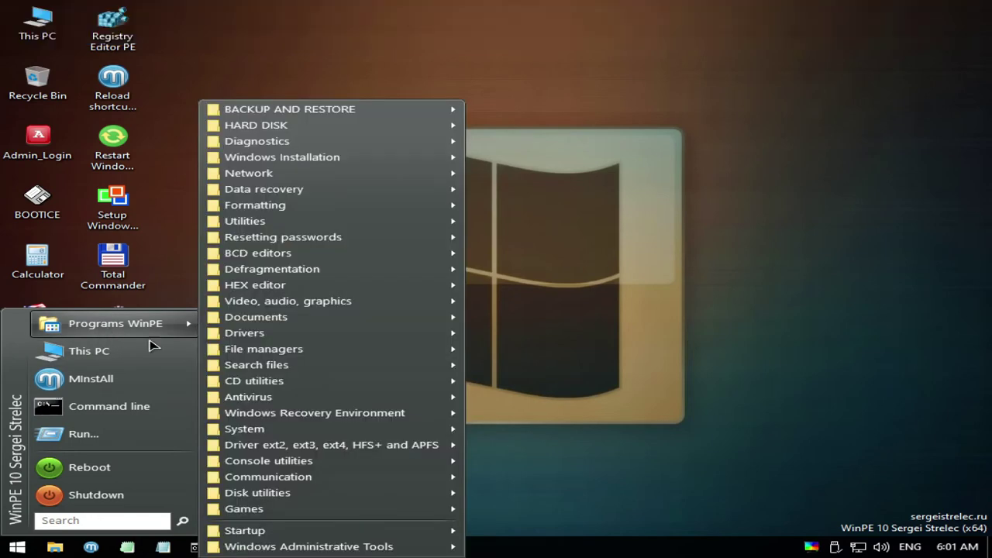
{"action": "mouse_move", "coordinate": [333, 116]}
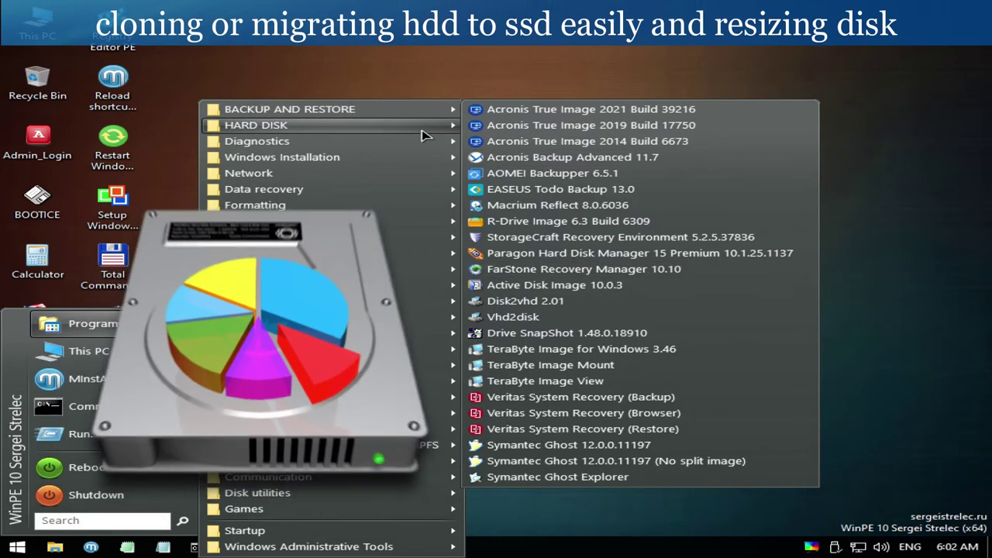
{"action": "mouse_move", "coordinate": [422, 130]}
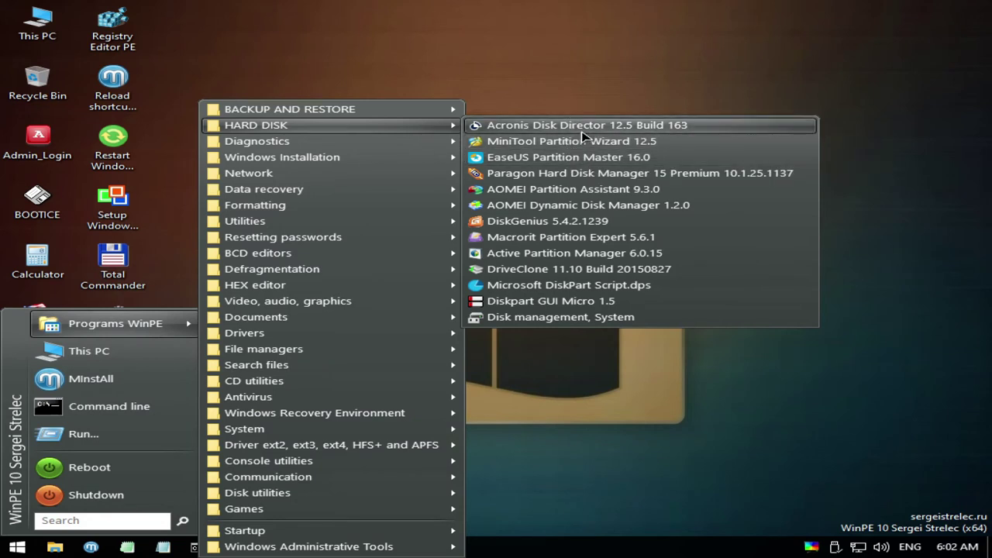
{"action": "mouse_move", "coordinate": [379, 151]}
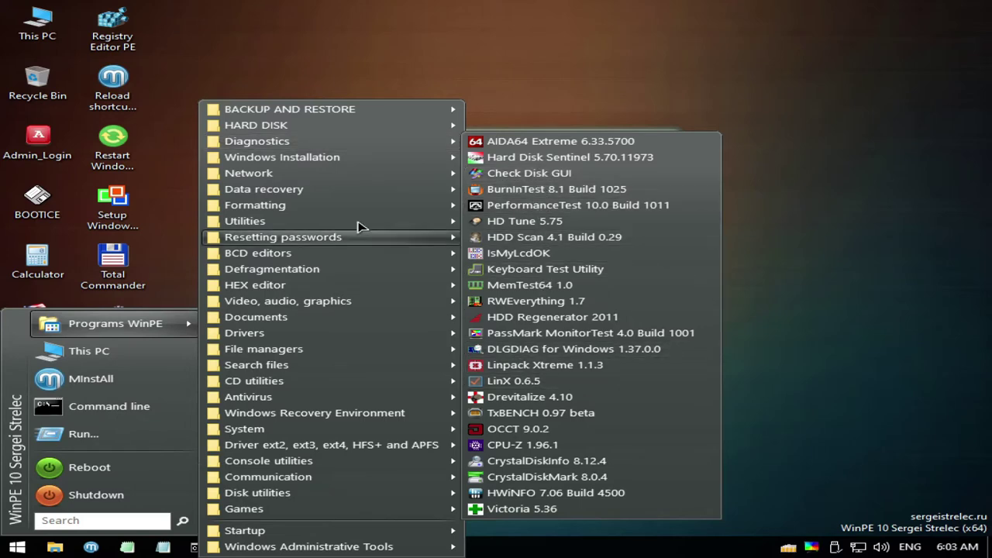
{"action": "mouse_move", "coordinate": [337, 158]}
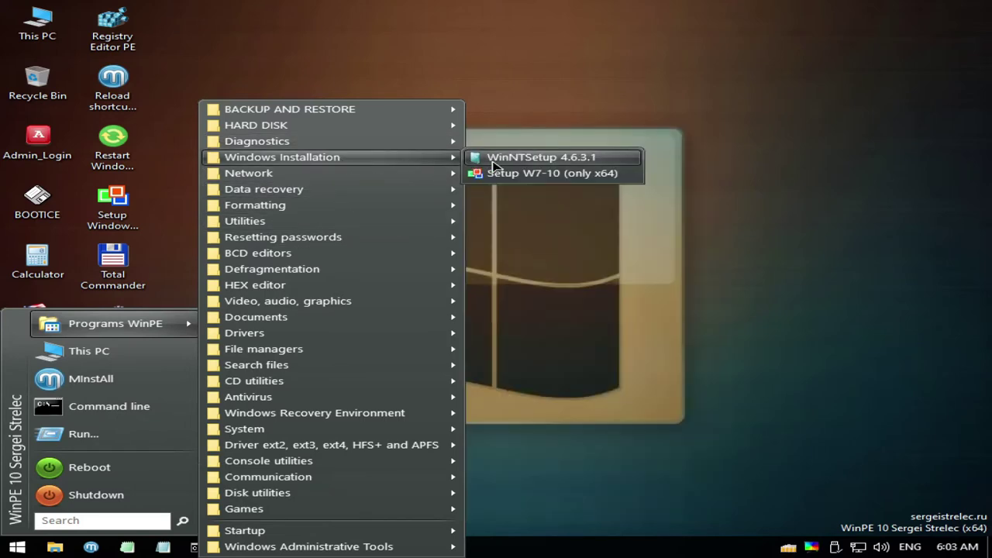
{"action": "mouse_move", "coordinate": [391, 180]}
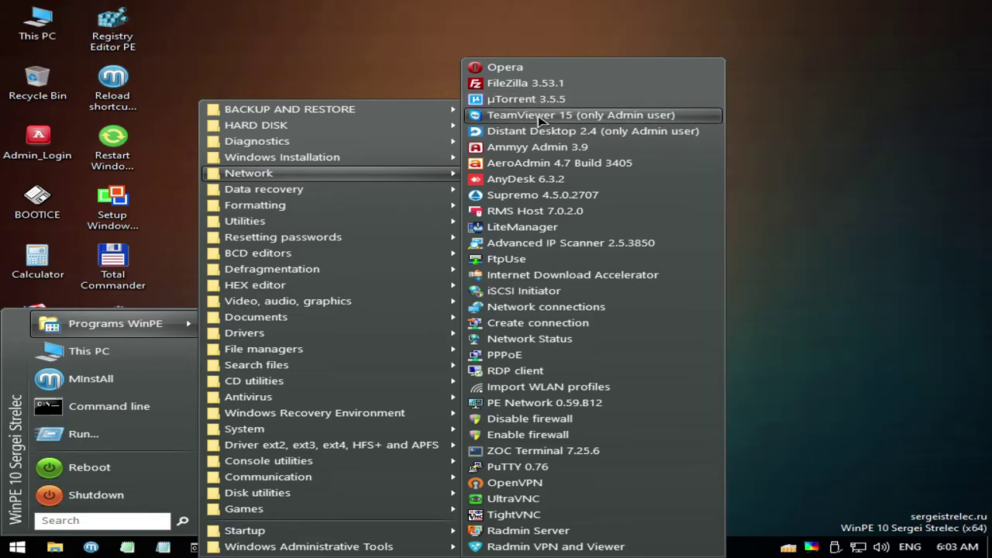
{"action": "mouse_move", "coordinate": [337, 195]}
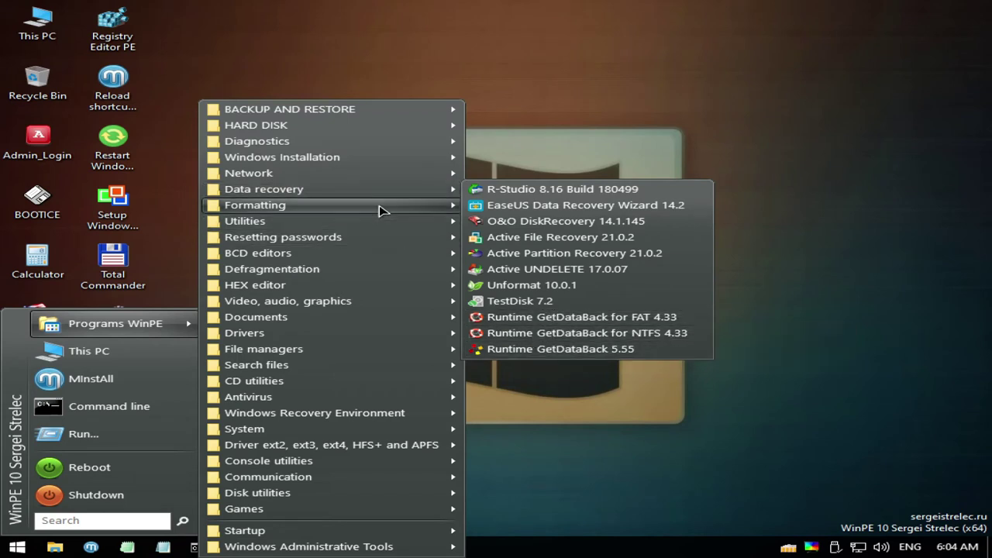
{"action": "mouse_move", "coordinate": [381, 210]}
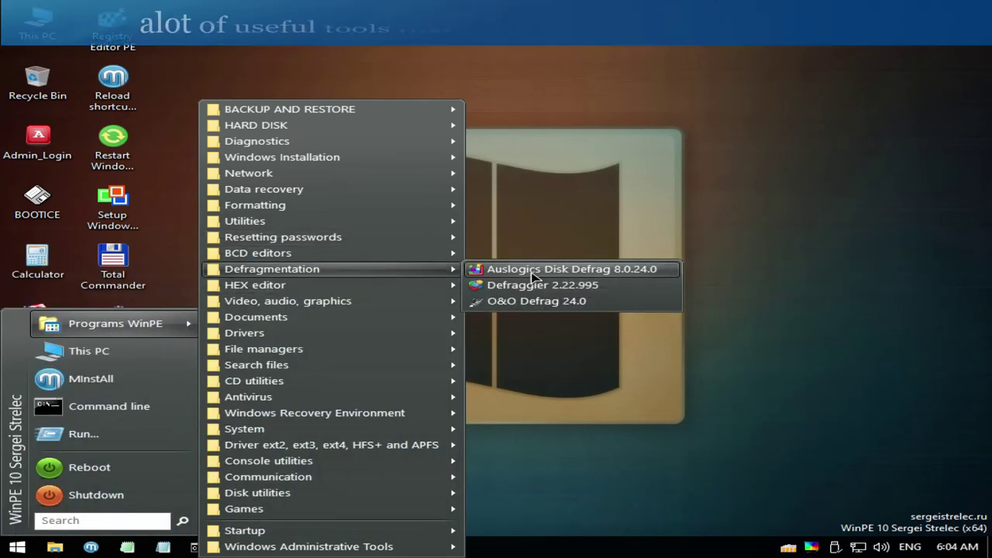
{"action": "mouse_move", "coordinate": [414, 302]}
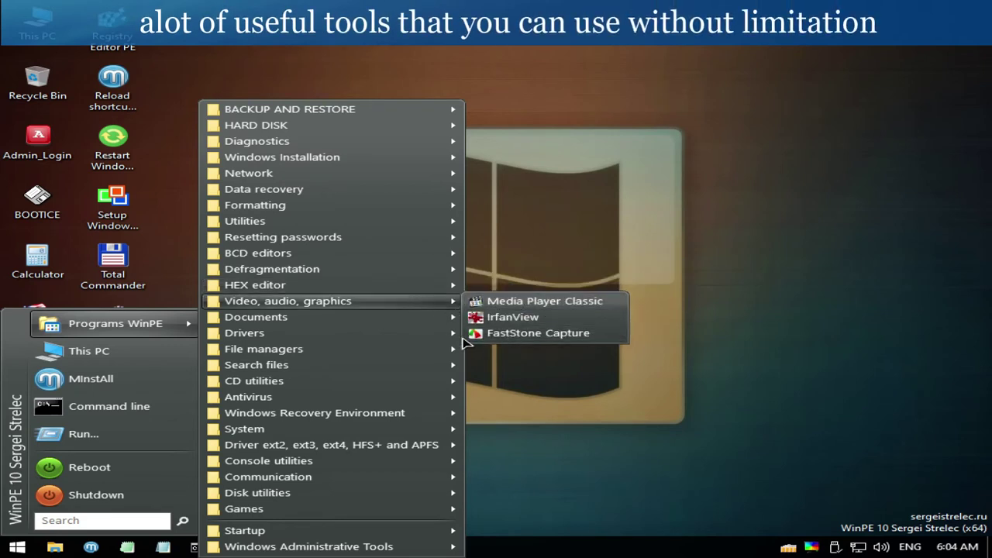
{"action": "mouse_move", "coordinate": [416, 319]}
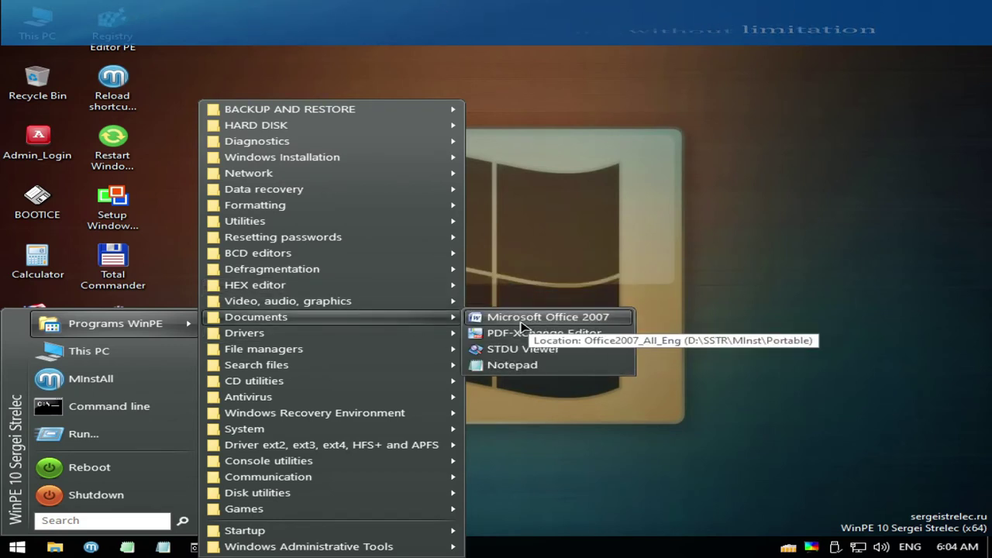
{"action": "mouse_move", "coordinate": [432, 352]}
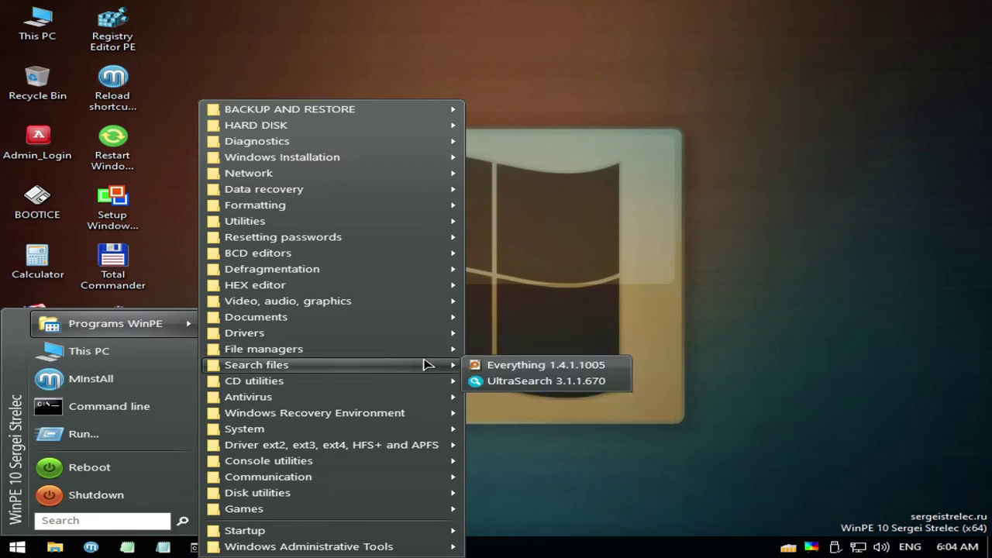
{"action": "mouse_move", "coordinate": [395, 388]}
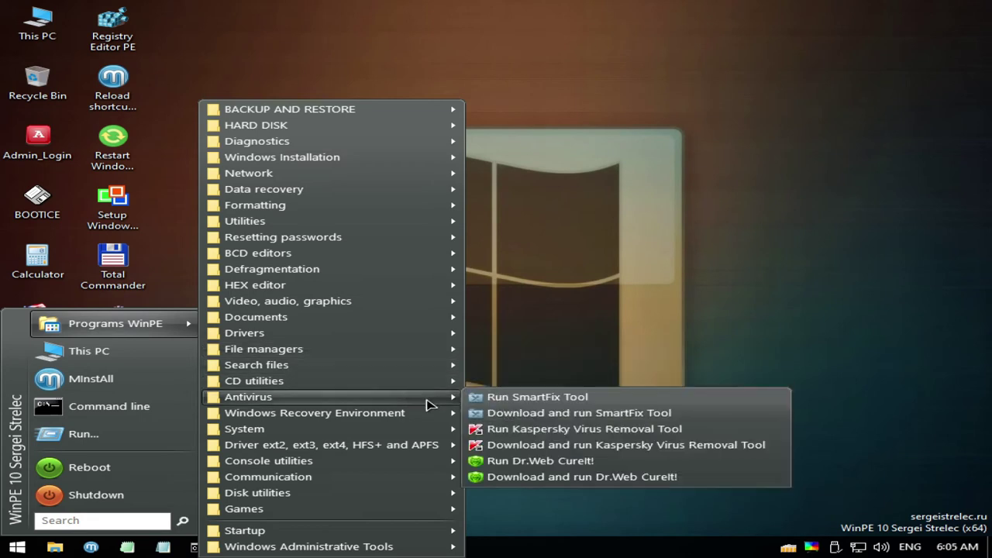
Launch the Windows Recovery Environment with the US keyboard layout, review its advanced troubleshooting options and leave them
{"action": "mouse_move", "coordinate": [407, 416]}
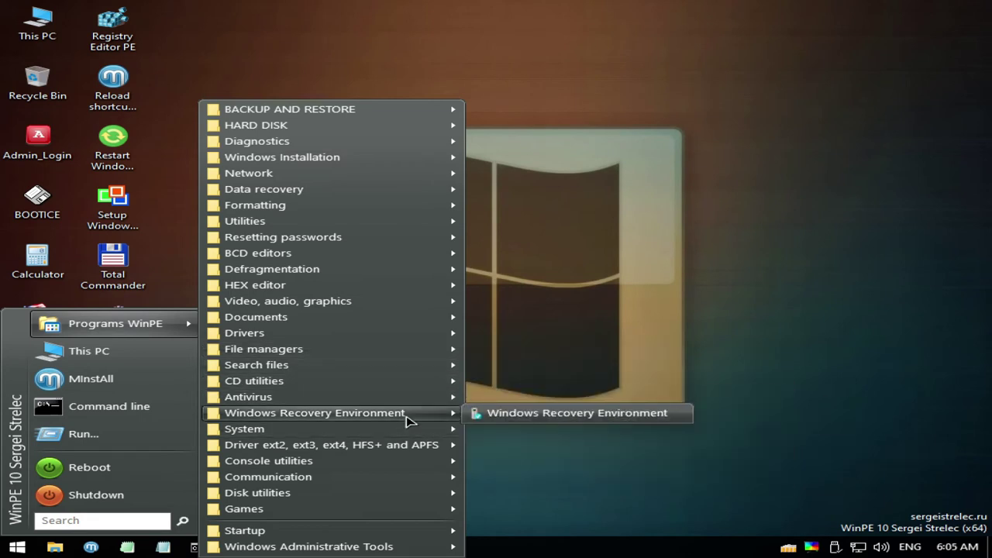
{"action": "left_click", "coordinate": [564, 416]}
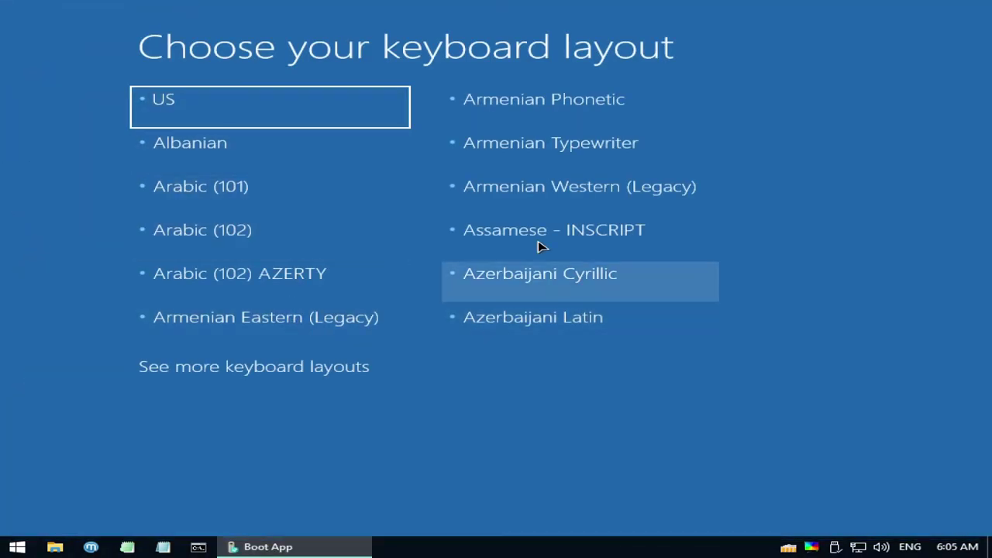
{"action": "key", "text": "Return"}
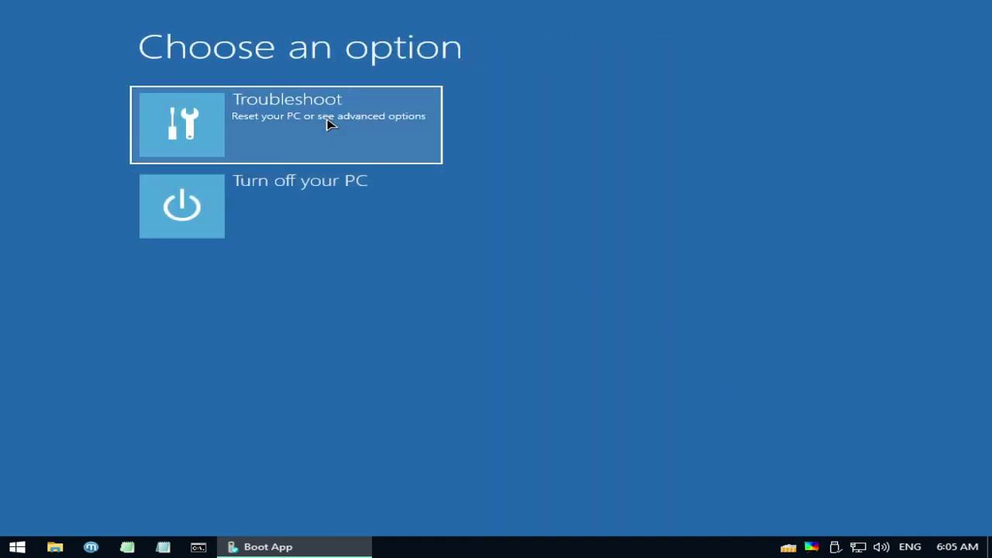
{"action": "left_click", "coordinate": [328, 124]}
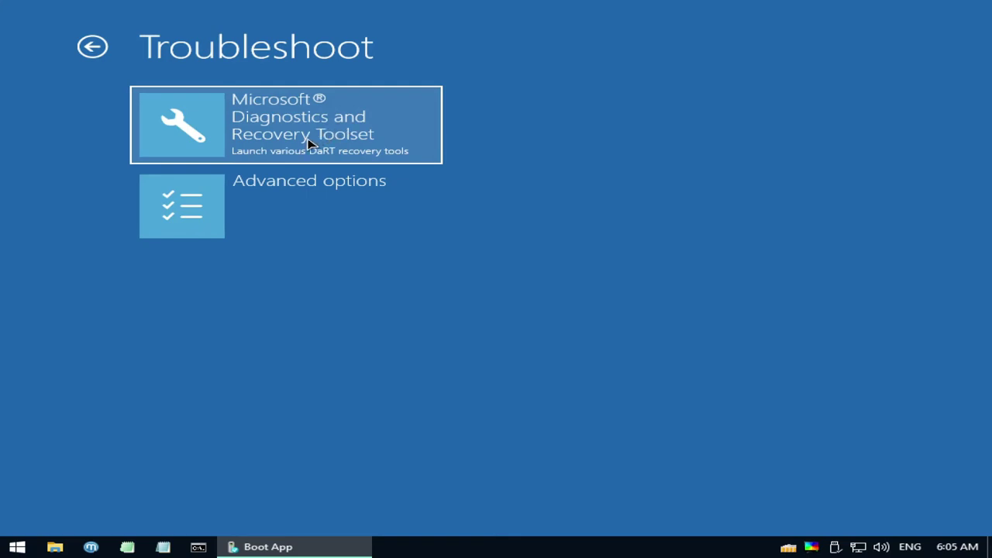
{"action": "left_click", "coordinate": [284, 194]}
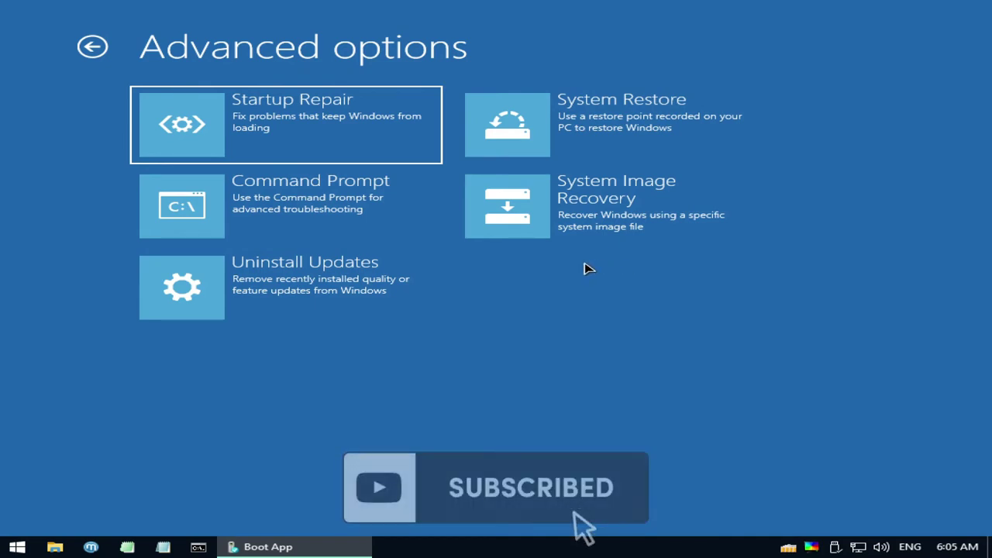
{"action": "left_click", "coordinate": [92, 53]}
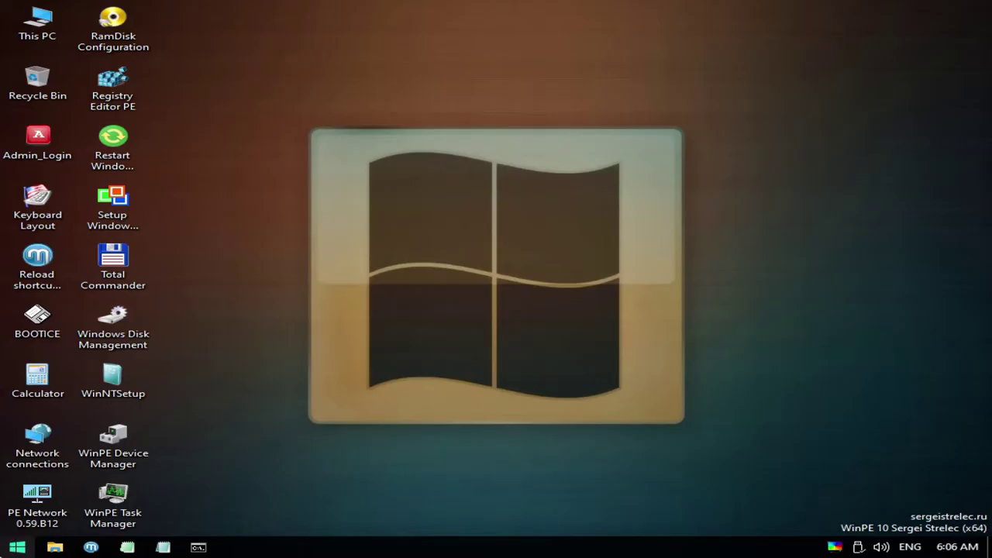
Look over the Programs WinPE categories from System to Games and launch Macrium Reflect 8.0.6036 from BACKUP AND RESTORE
{"action": "left_click", "coordinate": [17, 547]}
{"action": "mouse_move", "coordinate": [183, 324]}
{"action": "mouse_move", "coordinate": [385, 430]}
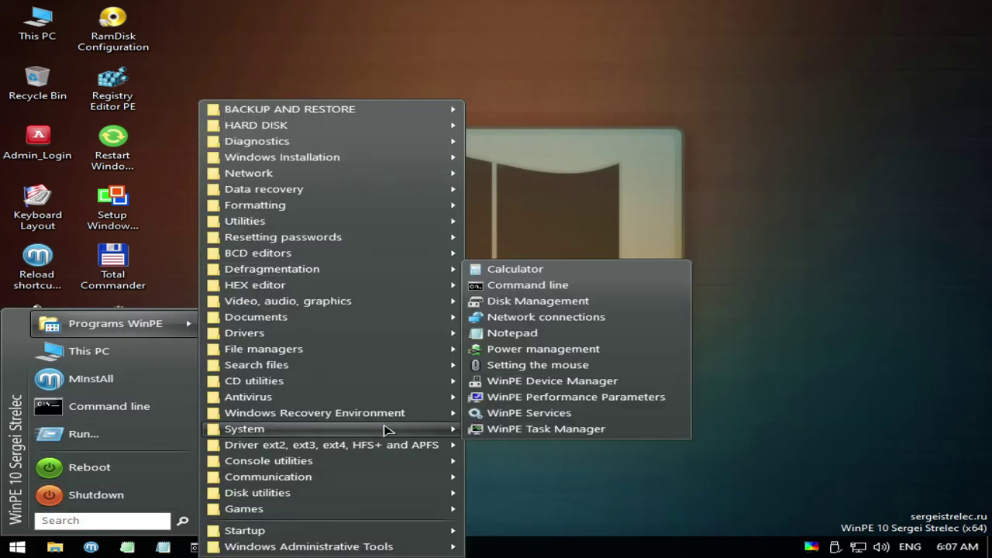
{"action": "mouse_move", "coordinate": [355, 446]}
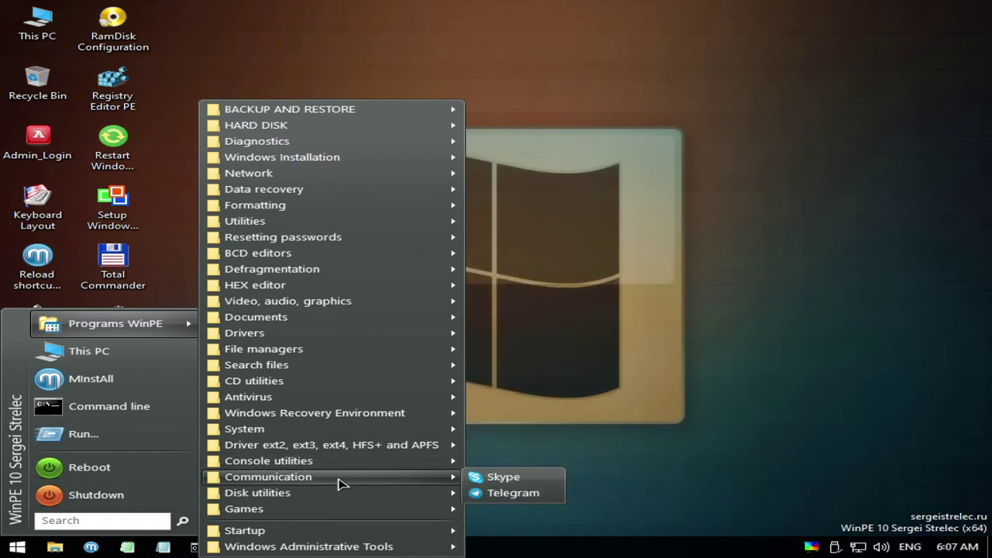
{"action": "mouse_move", "coordinate": [356, 467]}
{"action": "mouse_move", "coordinate": [352, 503]}
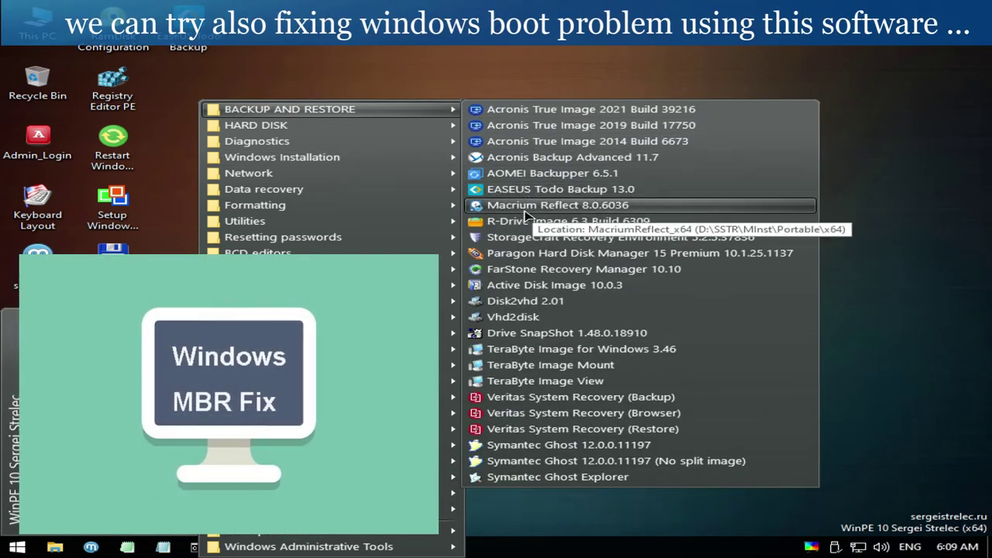
{"action": "left_click", "coordinate": [531, 206]}
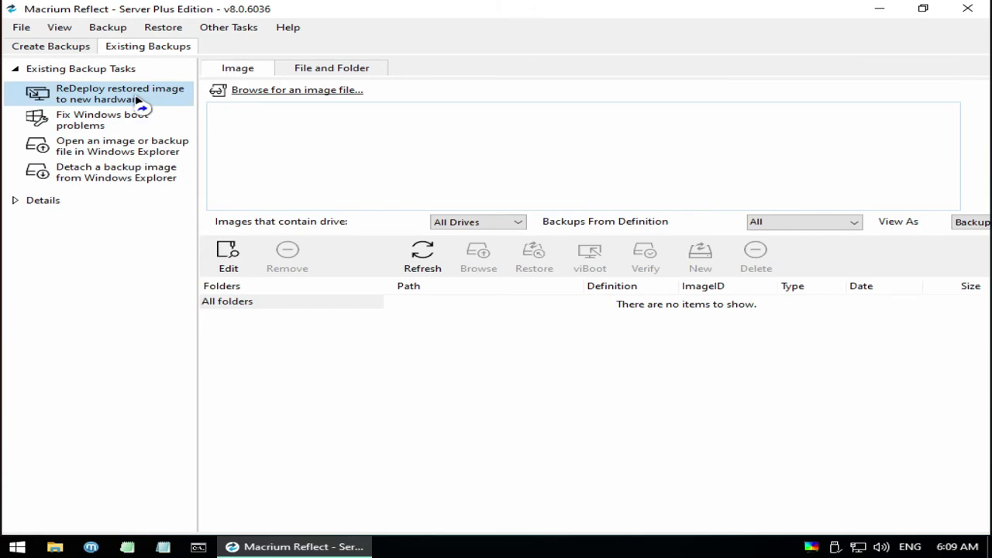
Examine the detected Windows installation and active partition choices in the Fix Windows boot problems wizard, and cancel without applying anything
{"action": "left_click", "coordinate": [99, 126]}
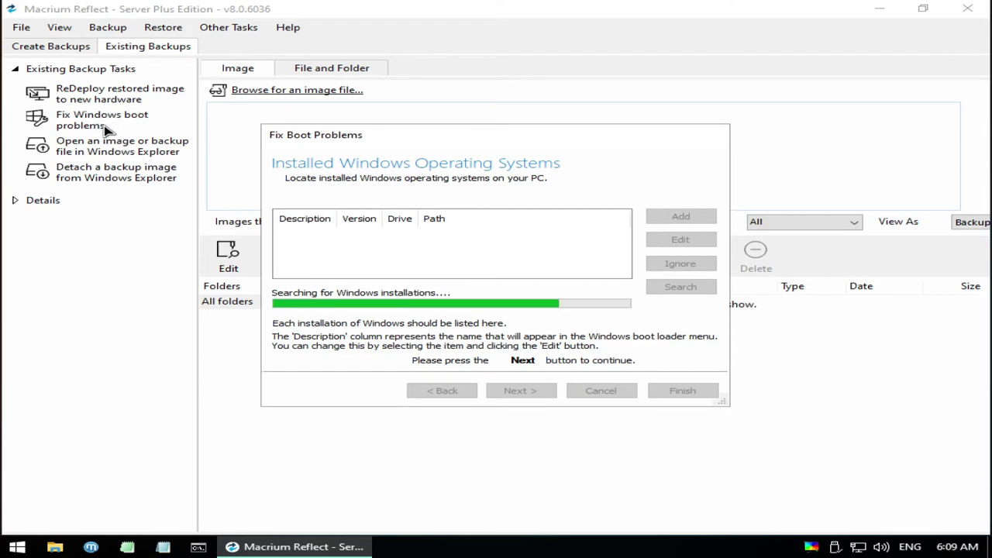
{"action": "left_click", "coordinate": [483, 255]}
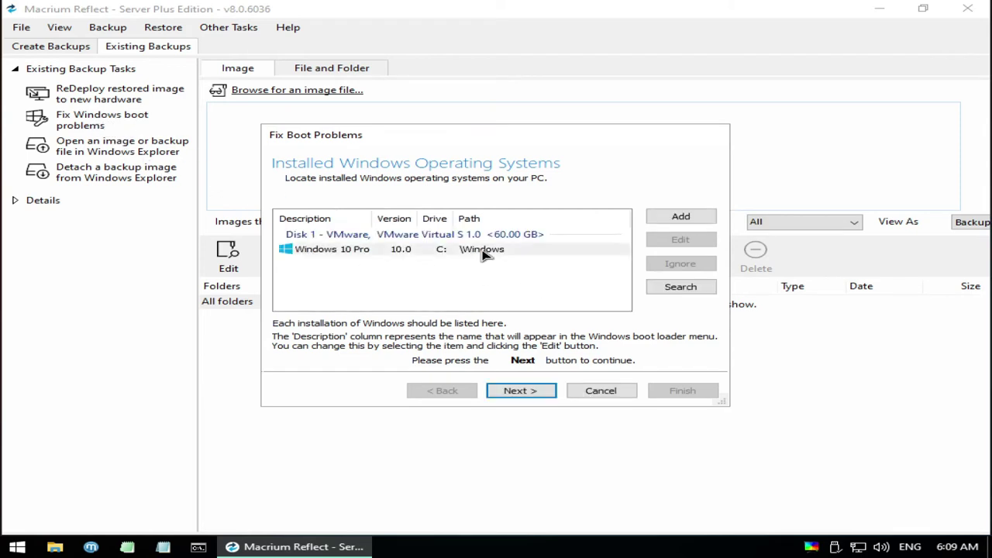
{"action": "left_click", "coordinate": [519, 391]}
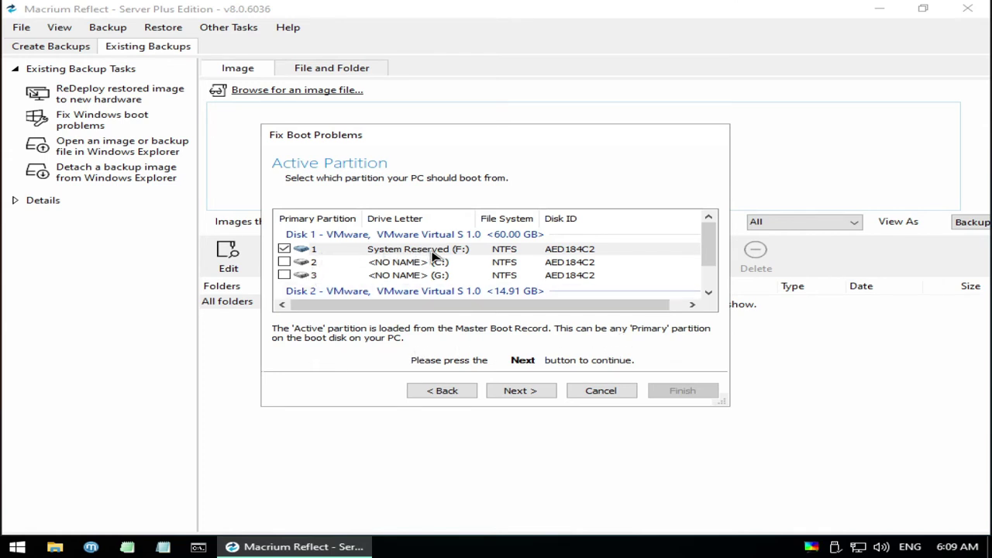
{"action": "left_click", "coordinate": [586, 395]}
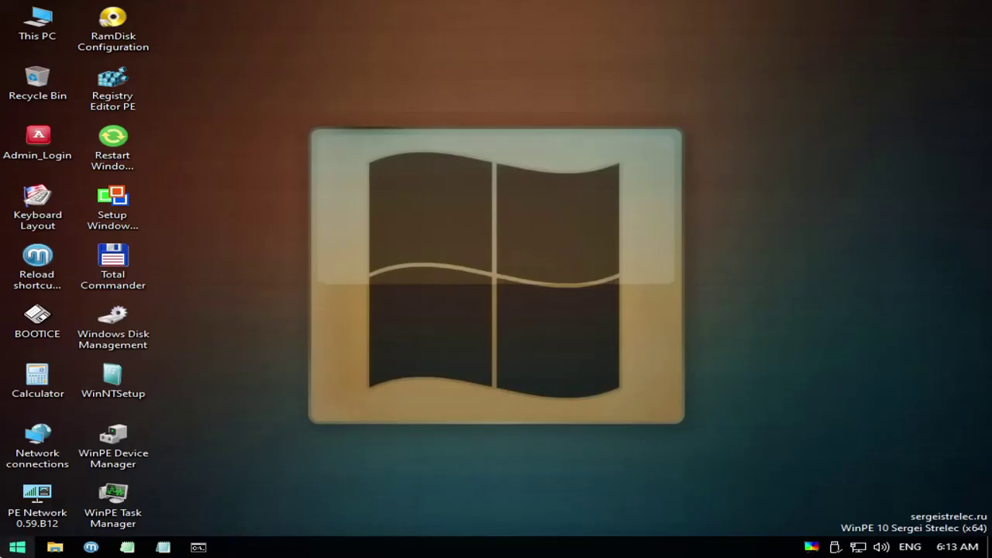
Launch PassMark MonitorTest 4.0 Build 1001 from the Diagnostics category of Programs WinPE
{"action": "left_click", "coordinate": [17, 547]}
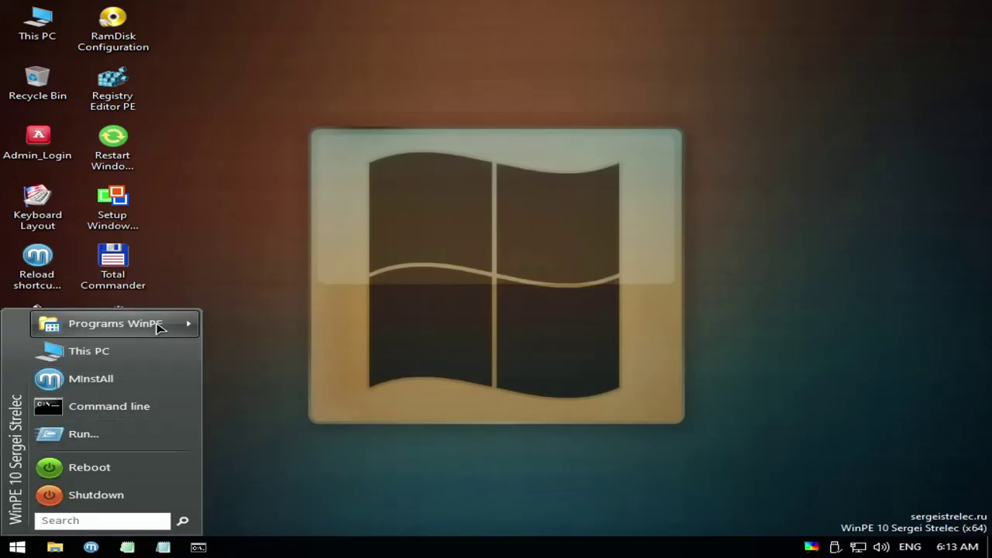
{"action": "mouse_move", "coordinate": [186, 335]}
{"action": "mouse_move", "coordinate": [381, 150]}
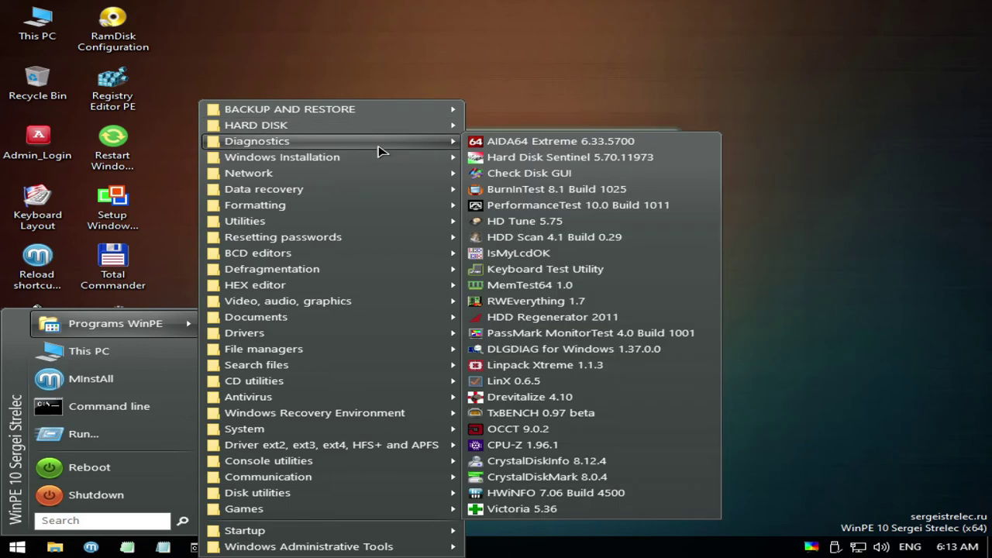
{"action": "left_click", "coordinate": [512, 334]}
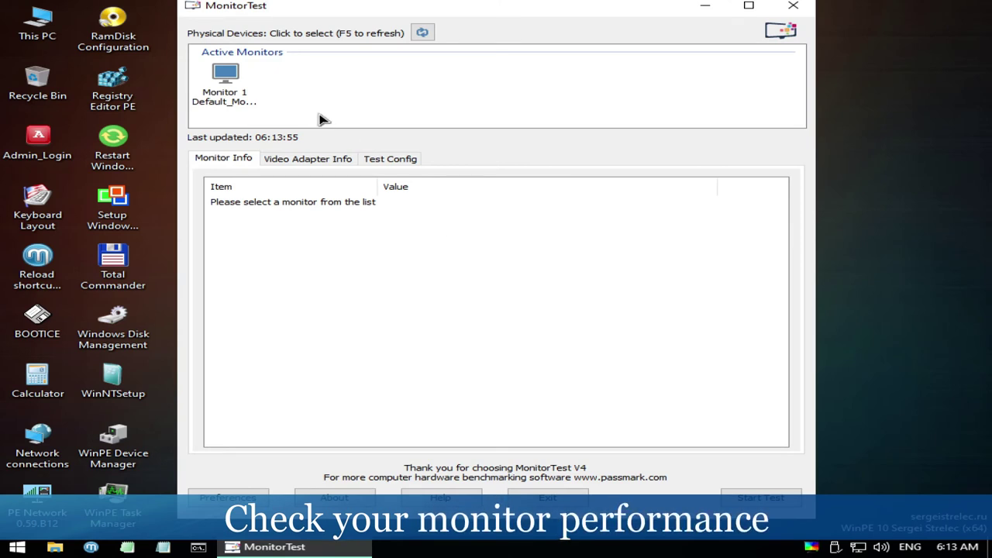
Review the information for Monitor 1 down to its supported video modes and look at the MonitorTest preferences without changing them
{"action": "left_click", "coordinate": [226, 77]}
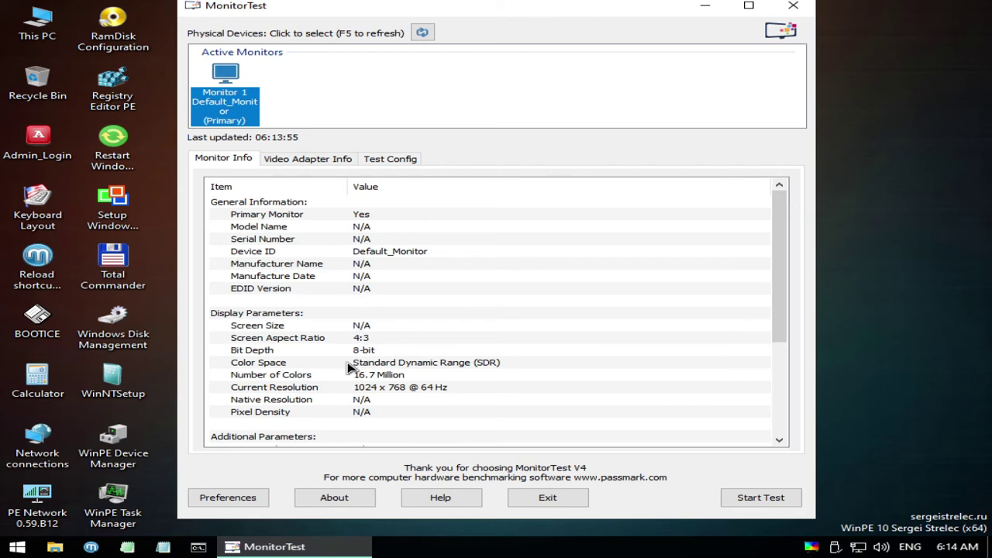
{"action": "scroll", "coordinate": [348, 367], "scroll_direction": "down", "scroll_amount": 4}
{"action": "left_click", "coordinate": [237, 502]}
{"action": "left_click", "coordinate": [545, 347]}
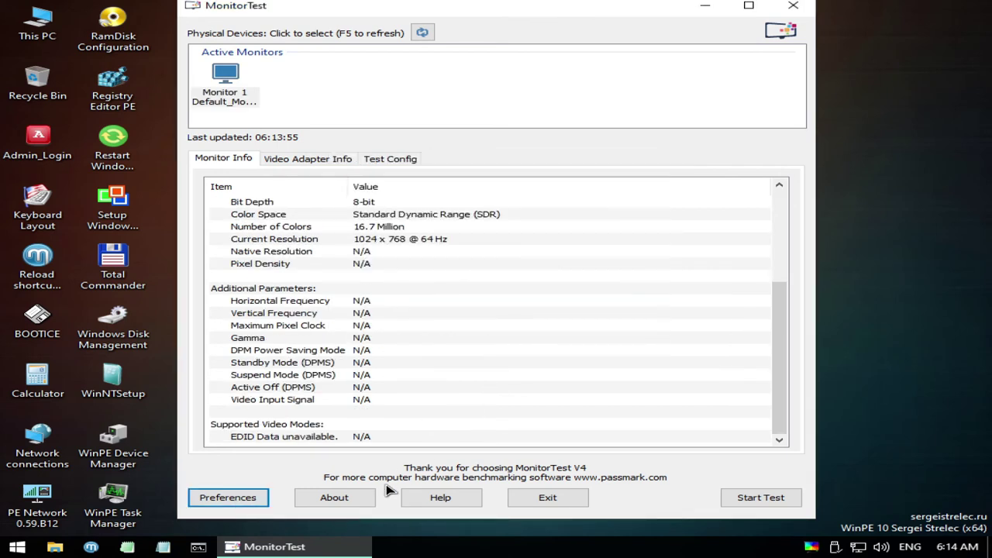
Start the monitor test and step through its screens, from Master Screen through the solid colour, contrast, font, pixel persistence and touch tests
{"action": "left_click", "coordinate": [784, 498]}
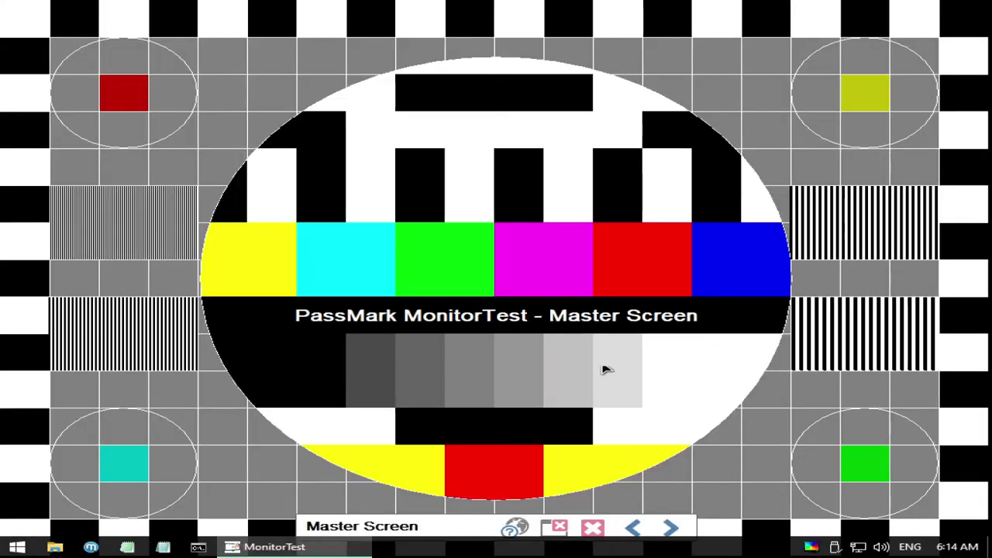
{"action": "left_click", "coordinate": [668, 529]}
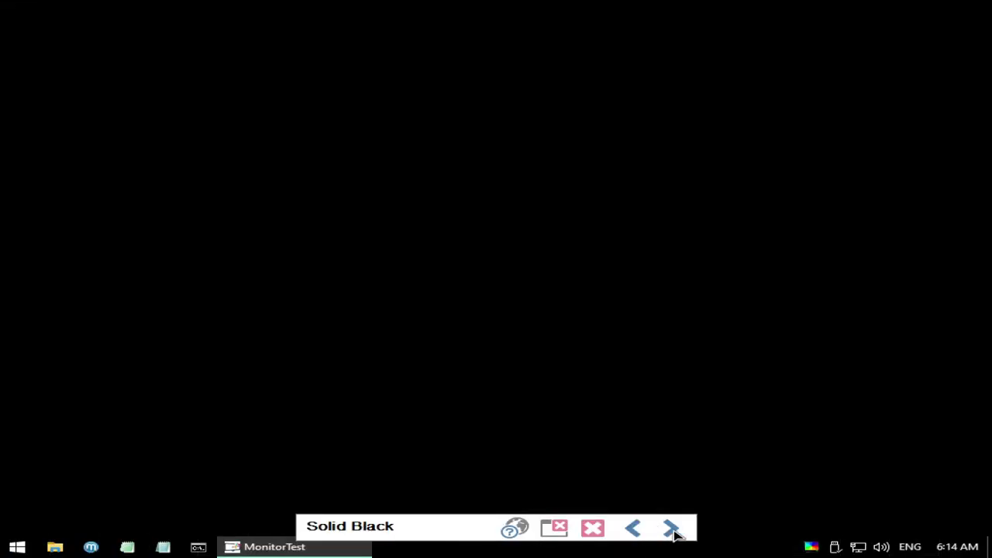
{"action": "left_click", "coordinate": [671, 529]}
{"action": "left_click", "coordinate": [671, 529]}
{"action": "left_click", "coordinate": [671, 530]}
{"action": "left_click", "coordinate": [671, 529]}
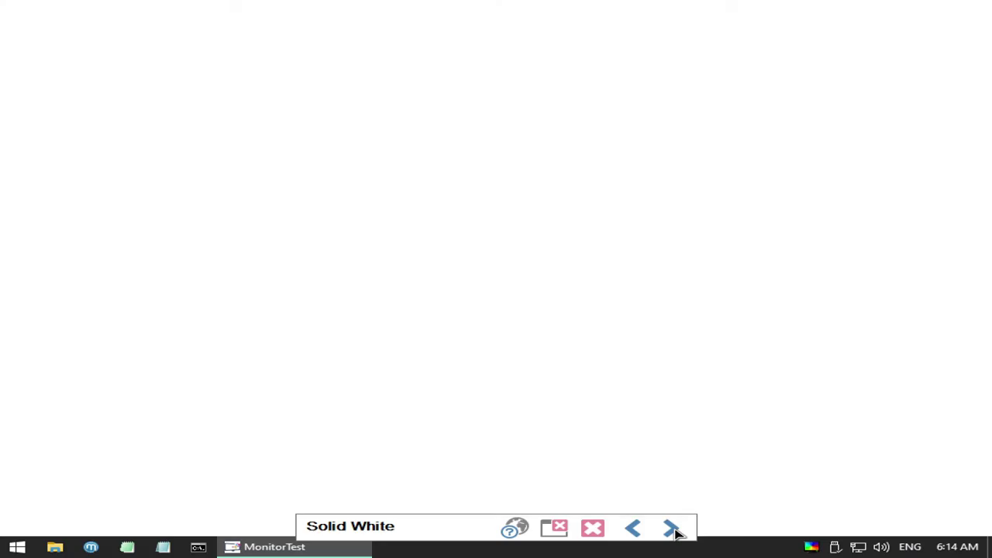
{"action": "left_click", "coordinate": [671, 529]}
{"action": "left_click", "coordinate": [671, 529]}
{"action": "left_click", "coordinate": [671, 530]}
{"action": "left_click", "coordinate": [671, 529]}
{"action": "left_click", "coordinate": [671, 529]}
{"action": "left_click", "coordinate": [671, 529]}
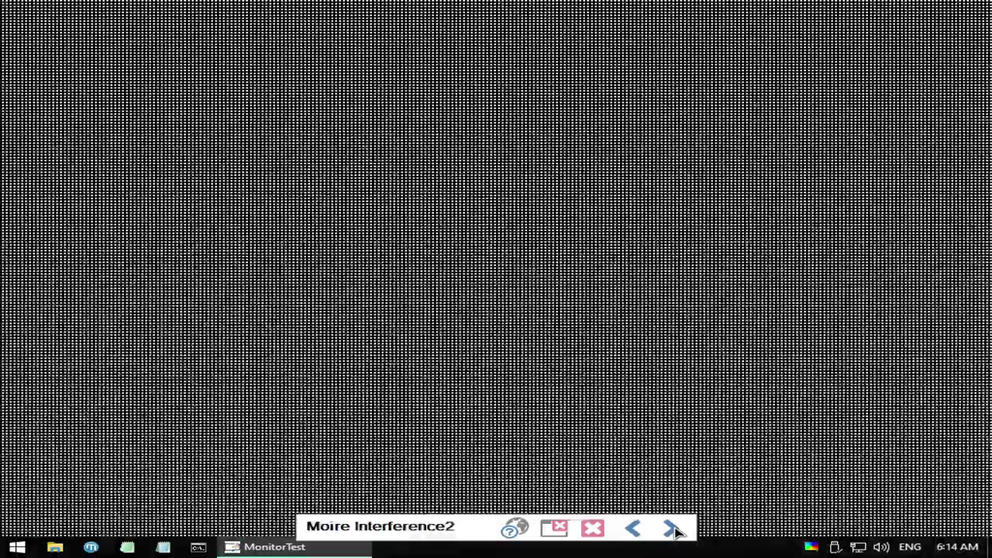
{"action": "left_click", "coordinate": [671, 529]}
{"action": "left_click", "coordinate": [671, 529]}
{"action": "left_click", "coordinate": [670, 530]}
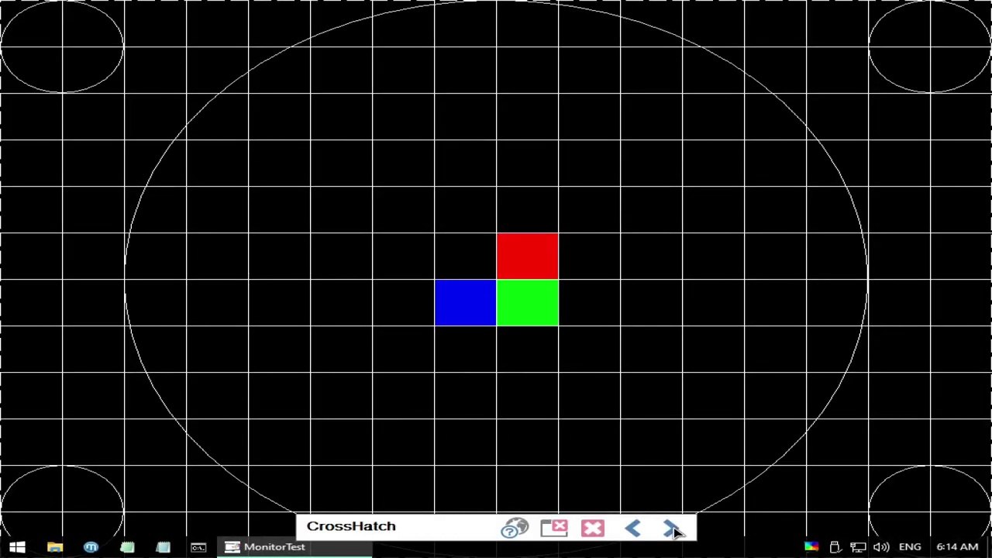
{"action": "left_click", "coordinate": [670, 529]}
{"action": "left_click", "coordinate": [671, 529]}
{"action": "left_click", "coordinate": [671, 530]}
{"action": "left_click", "coordinate": [671, 529]}
{"action": "left_click", "coordinate": [671, 529]}
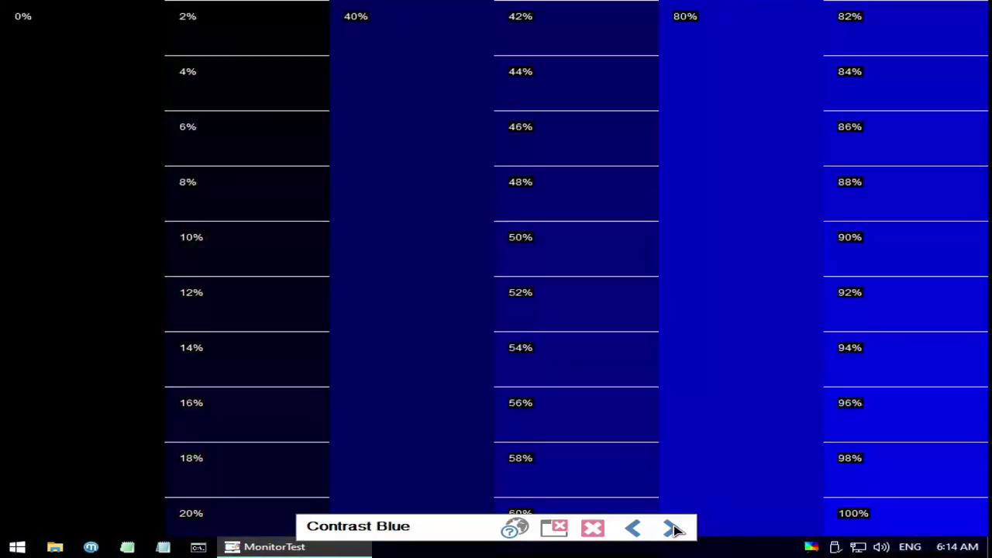
{"action": "left_click", "coordinate": [673, 529]}
{"action": "left_click", "coordinate": [673, 529]}
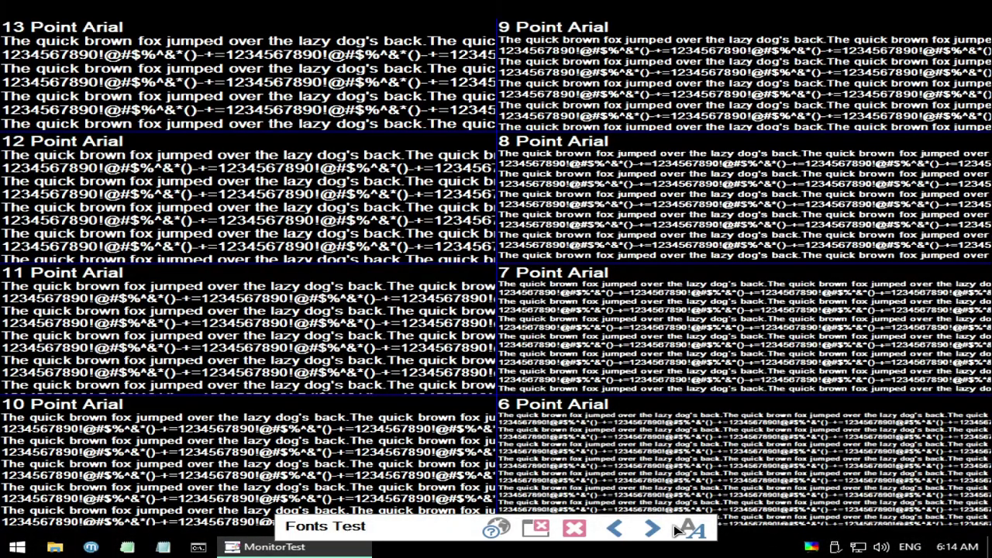
{"action": "left_click", "coordinate": [674, 529]}
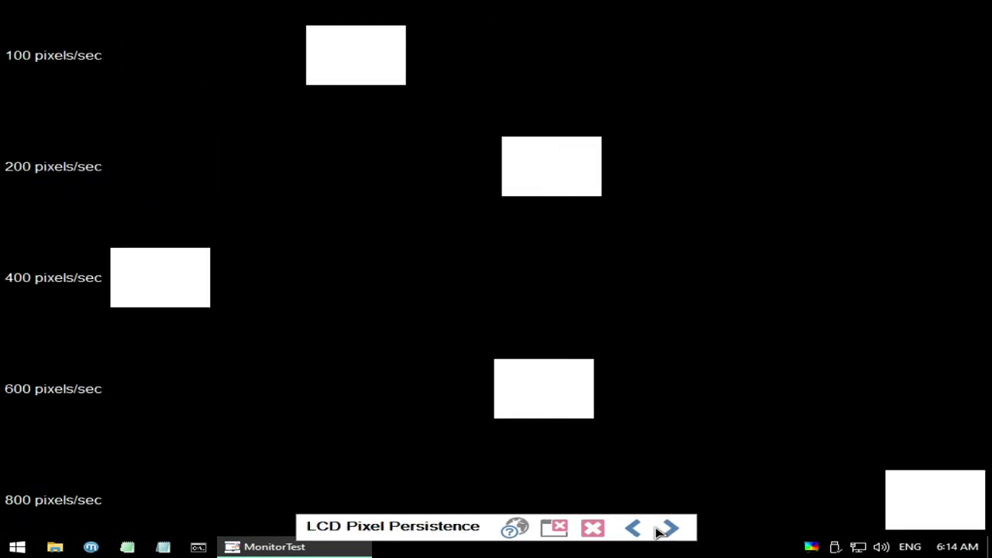
{"action": "left_click", "coordinate": [673, 529]}
{"action": "left_click", "coordinate": [666, 530]}
{"action": "left_click", "coordinate": [378, 529]}
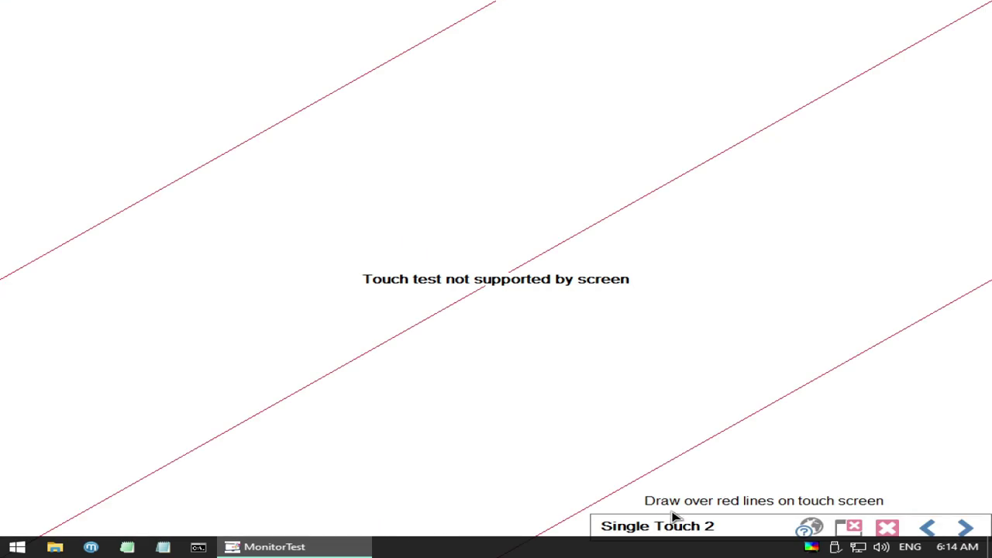
{"action": "left_click", "coordinate": [962, 530]}
{"action": "left_click", "coordinate": [670, 529]}
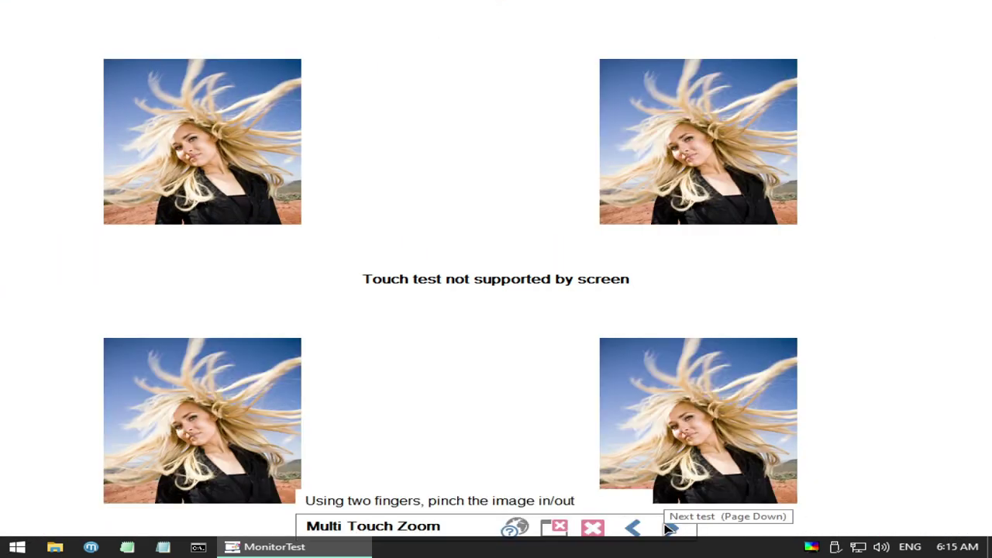
{"action": "left_click", "coordinate": [669, 529]}
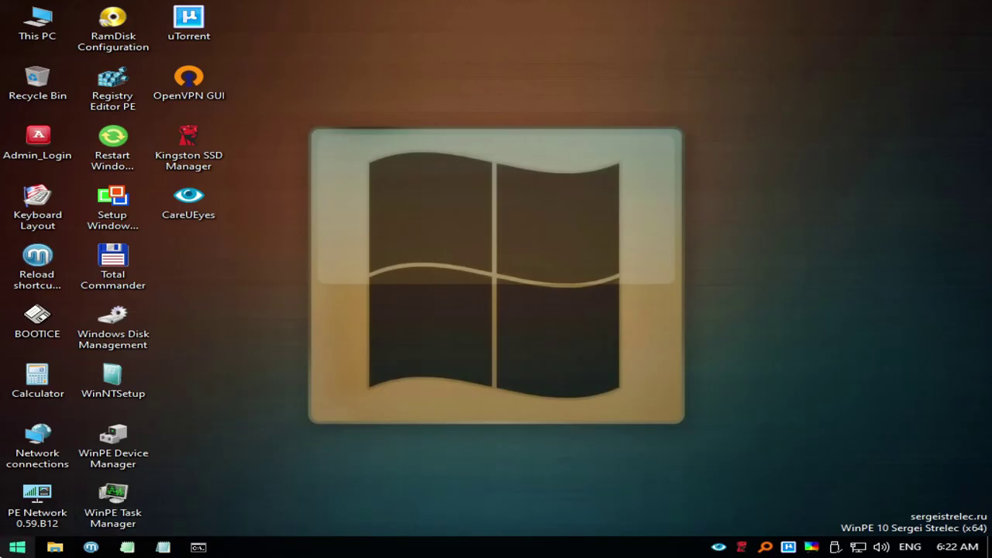
Reboot the computer and start HDD Regenerator 2011 from the boot screen's DOS-menu
{"action": "left_click", "coordinate": [17, 547]}
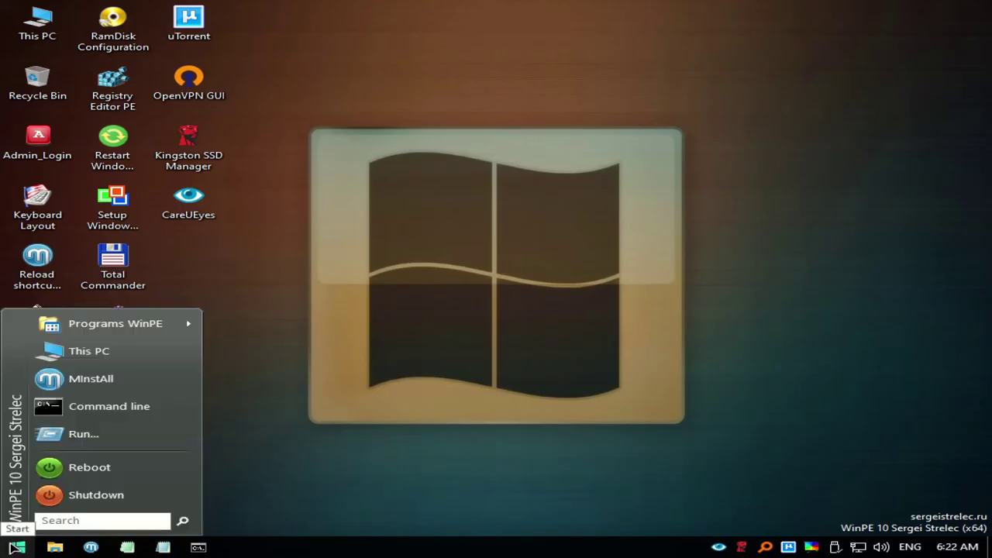
{"action": "left_click", "coordinate": [89, 467]}
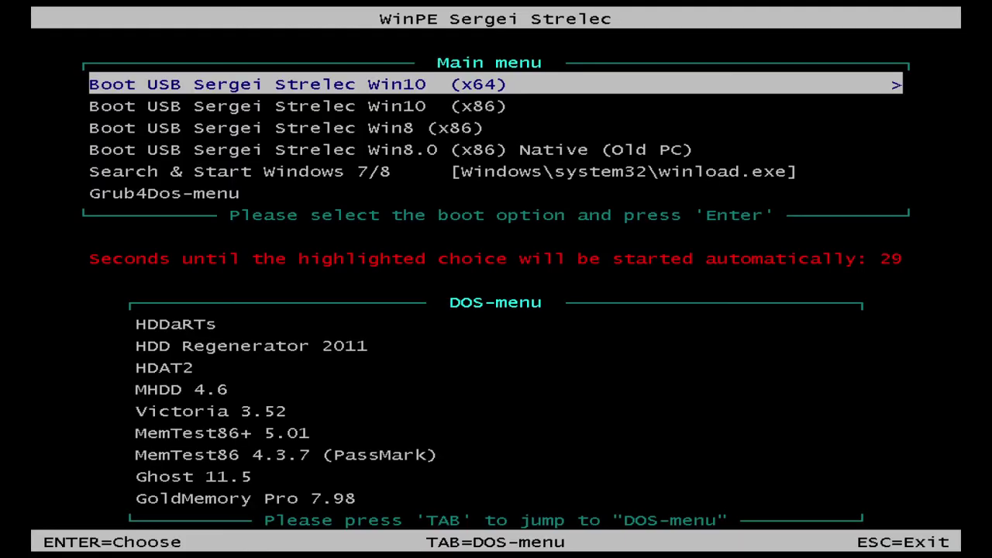
{"action": "key", "text": "Down"}
{"action": "key", "text": "Down"}
{"action": "key", "text": "Down"}
{"action": "key", "text": "Down"}
{"action": "key", "text": "Tab"}
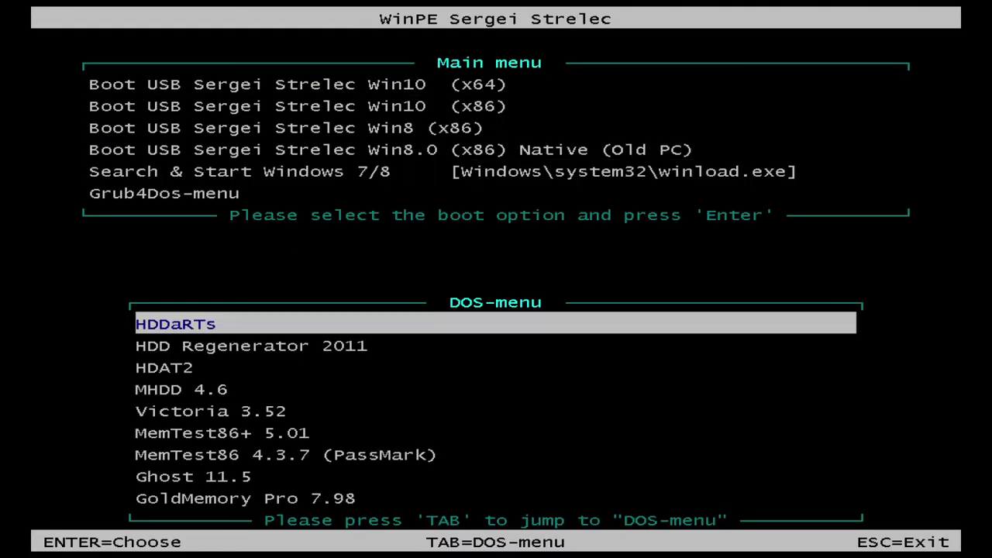
{"action": "key", "text": "Down"}
{"action": "key", "text": "Return"}
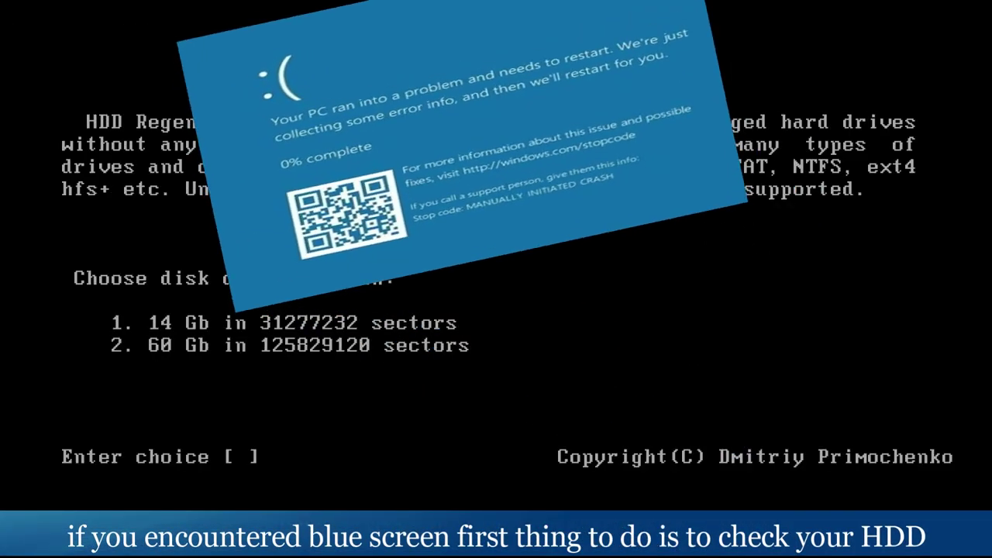
Start a Normal Scan with the Scan and repair option on disk 2, the 60 Gb drive
{"action": "type", "text": "2"}
{"action": "key", "text": "Return"}
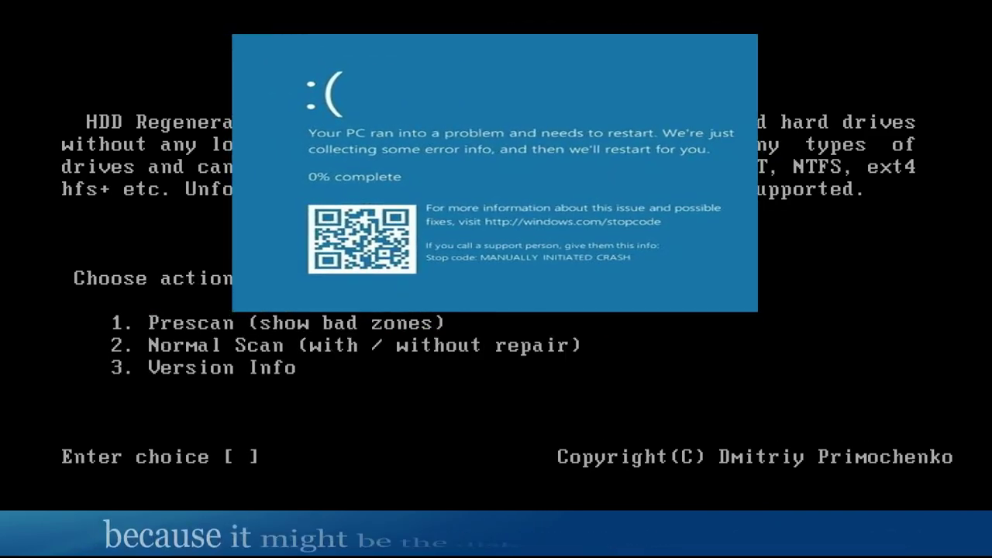
{"action": "type", "text": "1"}
{"action": "type", "text": "2"}
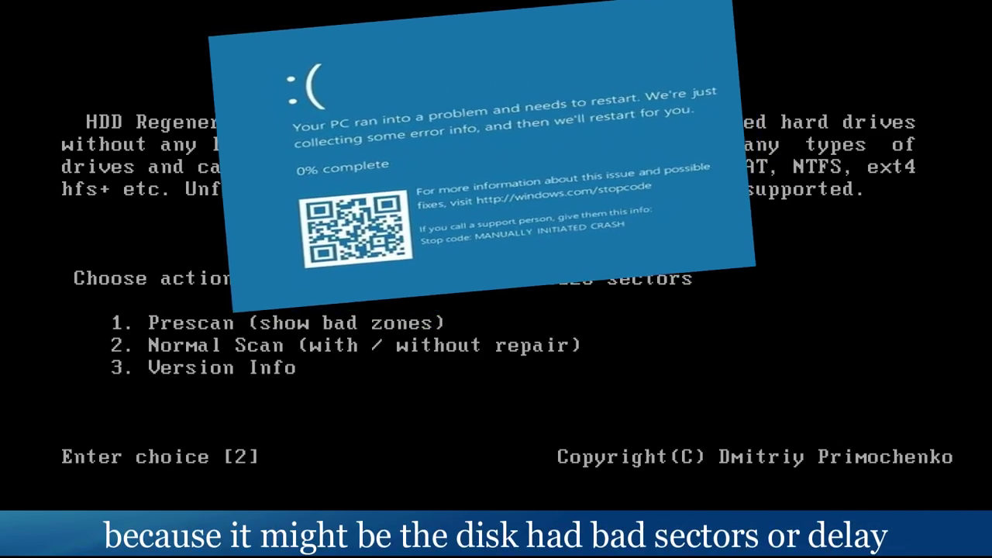
{"action": "key", "text": "Return"}
{"action": "type", "text": "1"}
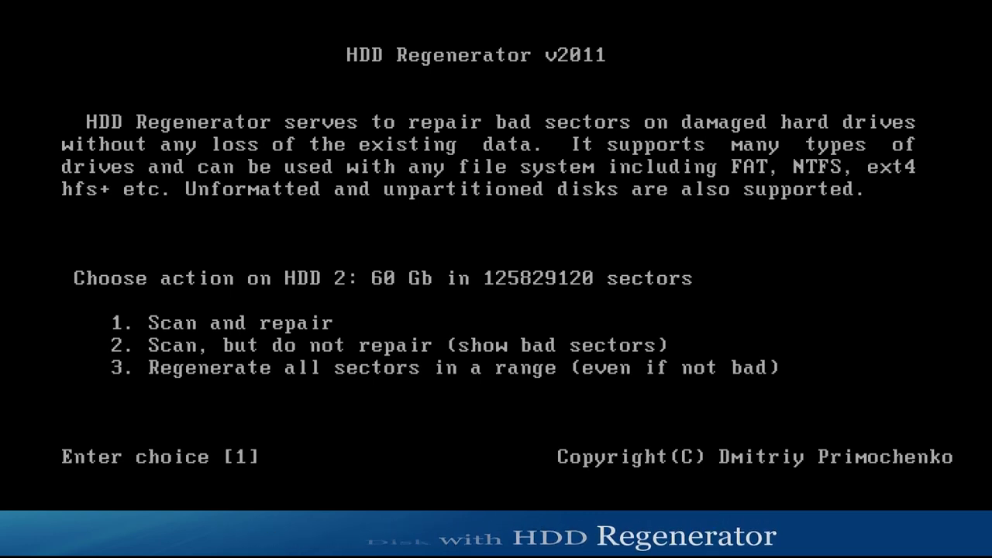
{"action": "key", "text": "Return"}
{"action": "type", "text": "1"}
{"action": "key", "text": "Return"}
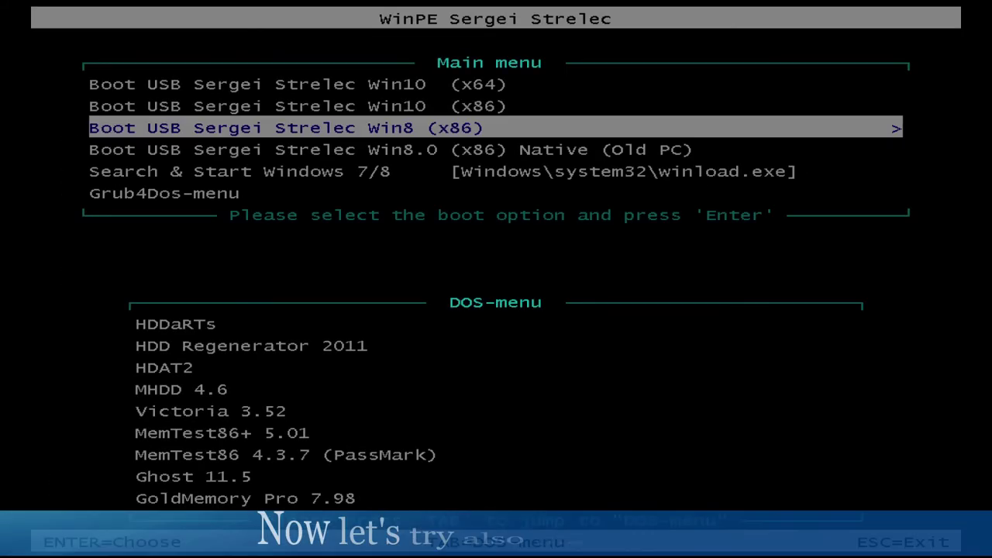
Boot Sergei Strelec Win8 (x86) from the USB and look over its program categories, from BACKUP AND RESTORE to Utilities
{"action": "key", "text": "Return"}
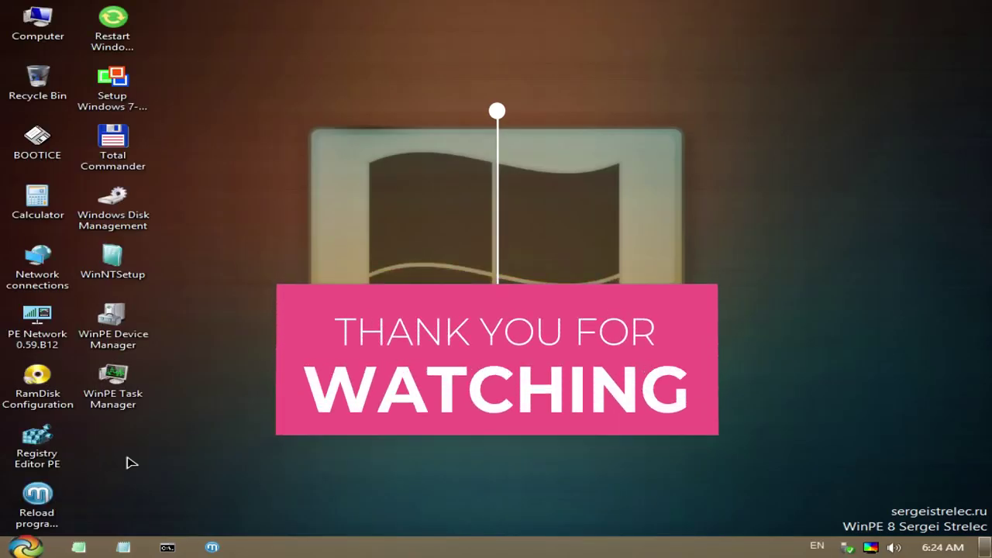
{"action": "left_click", "coordinate": [25, 546]}
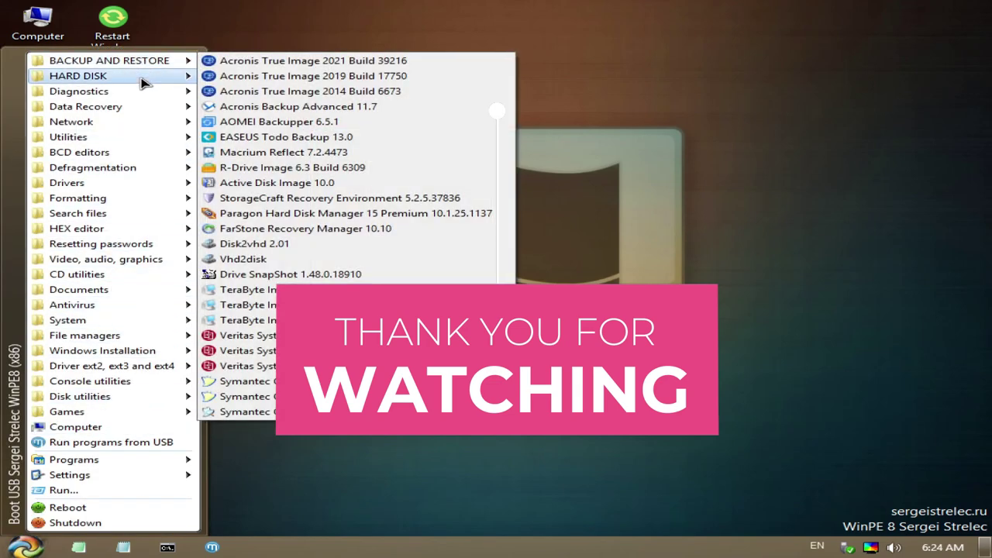
{"action": "mouse_move", "coordinate": [144, 83]}
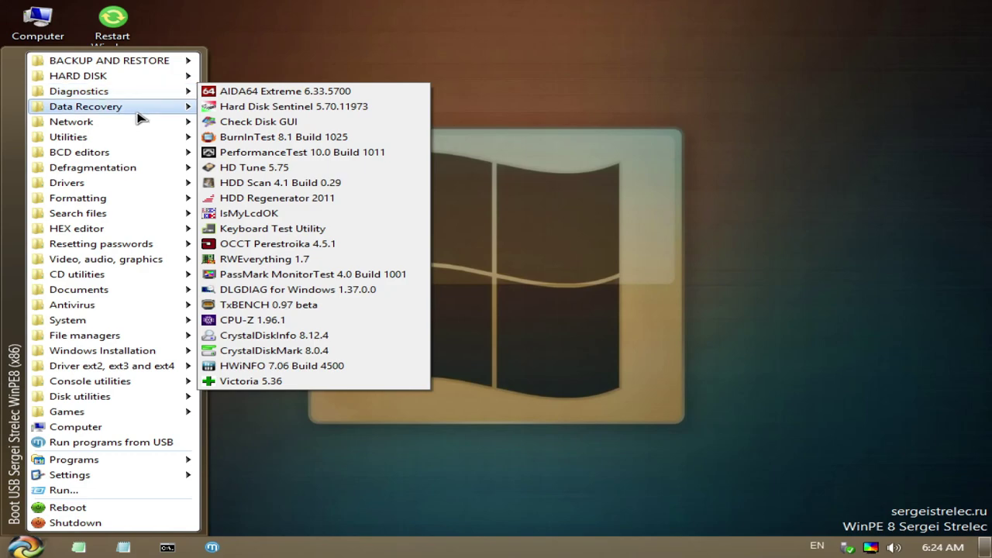
{"action": "mouse_move", "coordinate": [137, 113]}
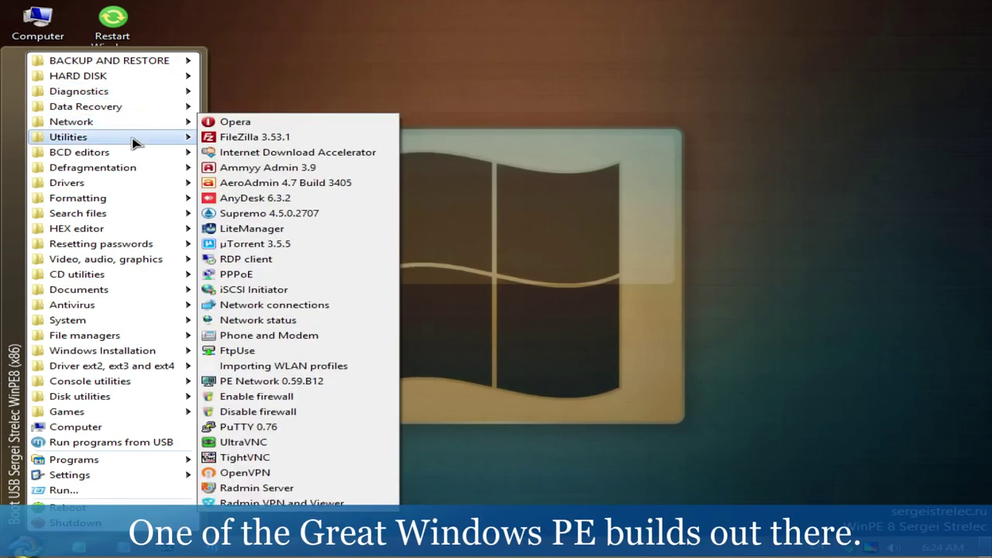